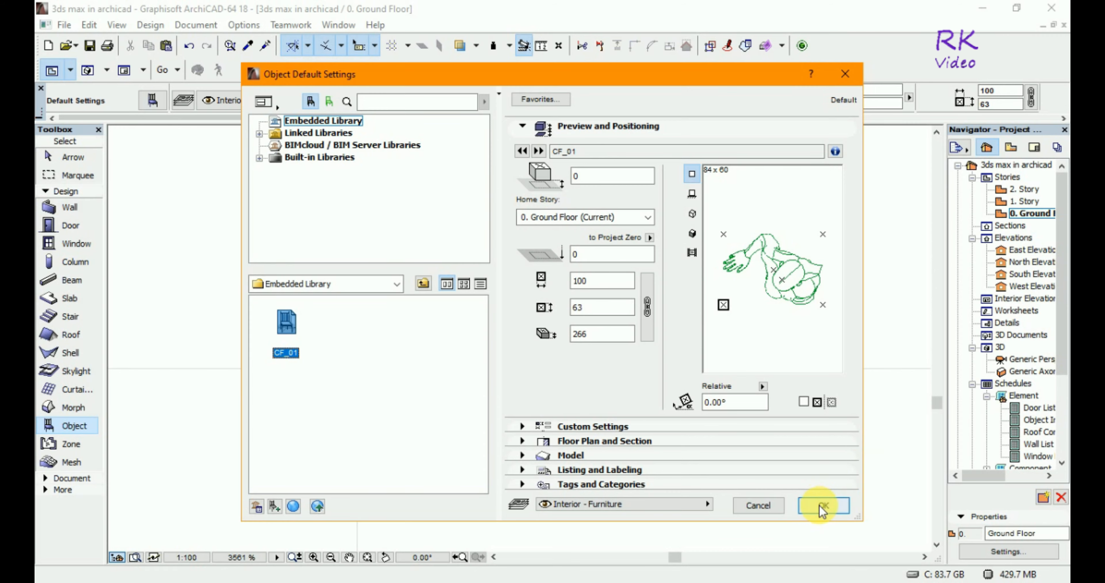
# Accept the CF_01 object's default settings and place the object at the project origin on the ground floor plan.
pyautogui.click(821, 508)
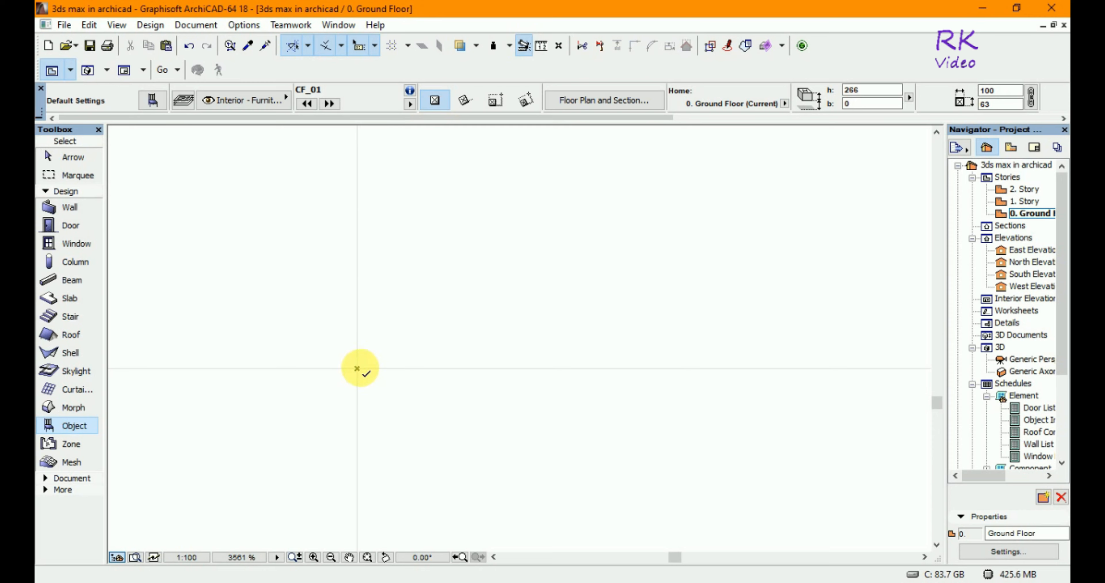
pyautogui.click(357, 369)
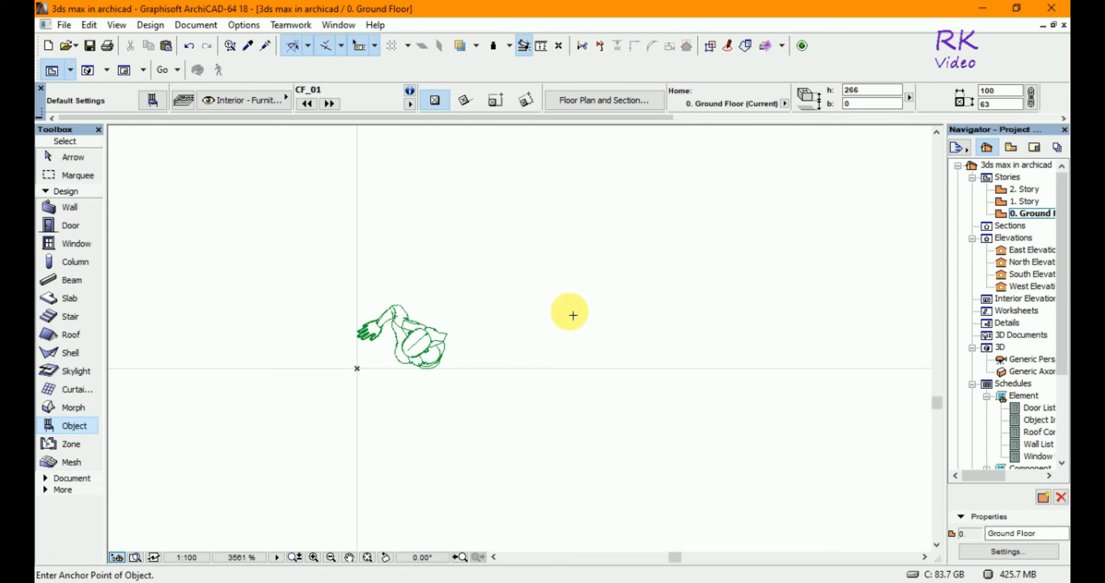
pyautogui.press('Escape')
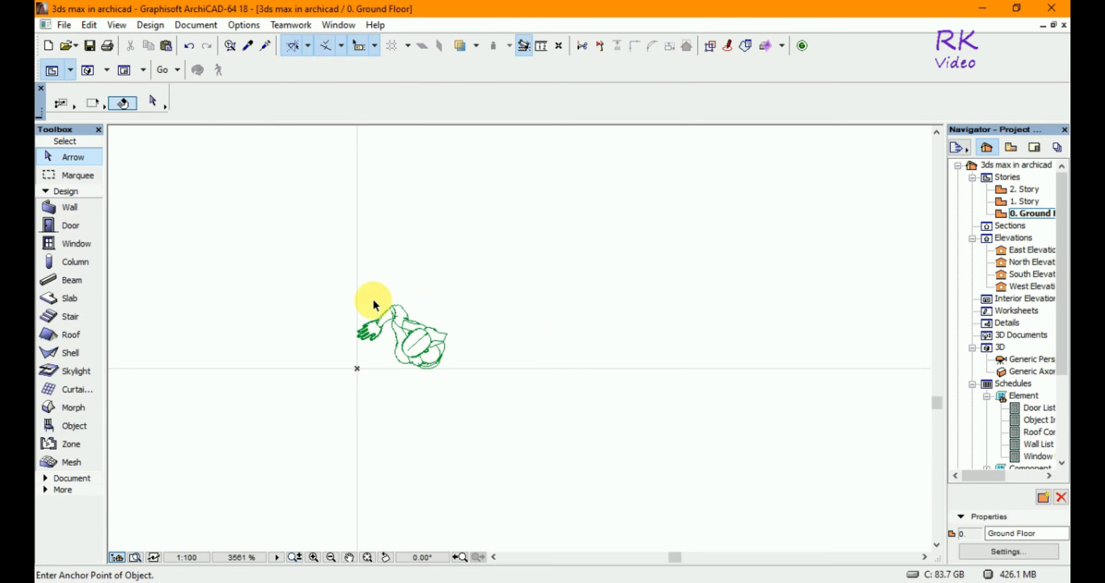
# Select the placed CF_01 object and move it so the hotspot near its head sits on the project origin.
pyautogui.click(325, 280)
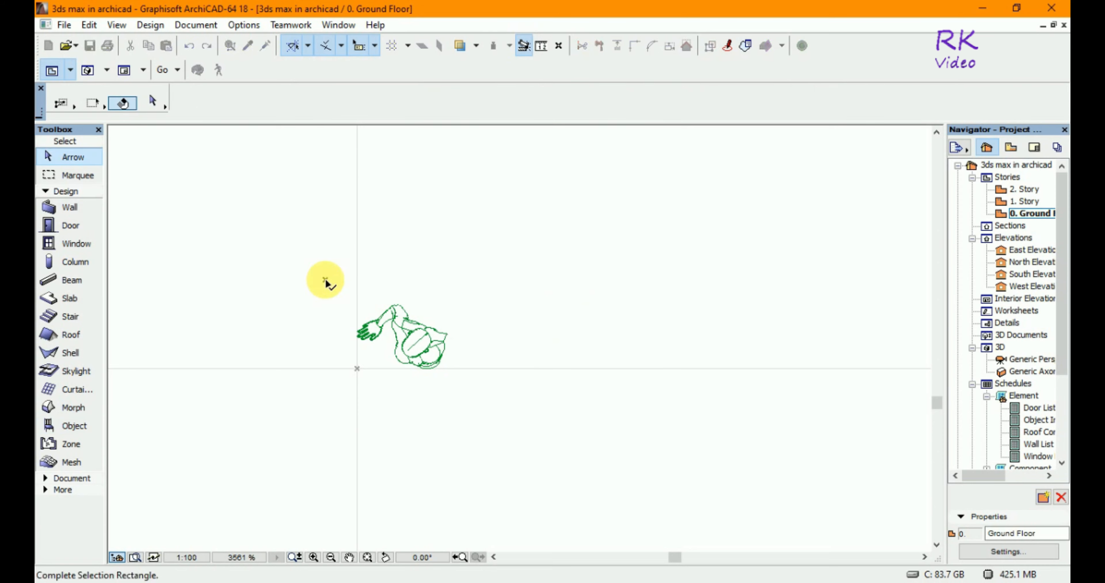
pyautogui.click(462, 390)
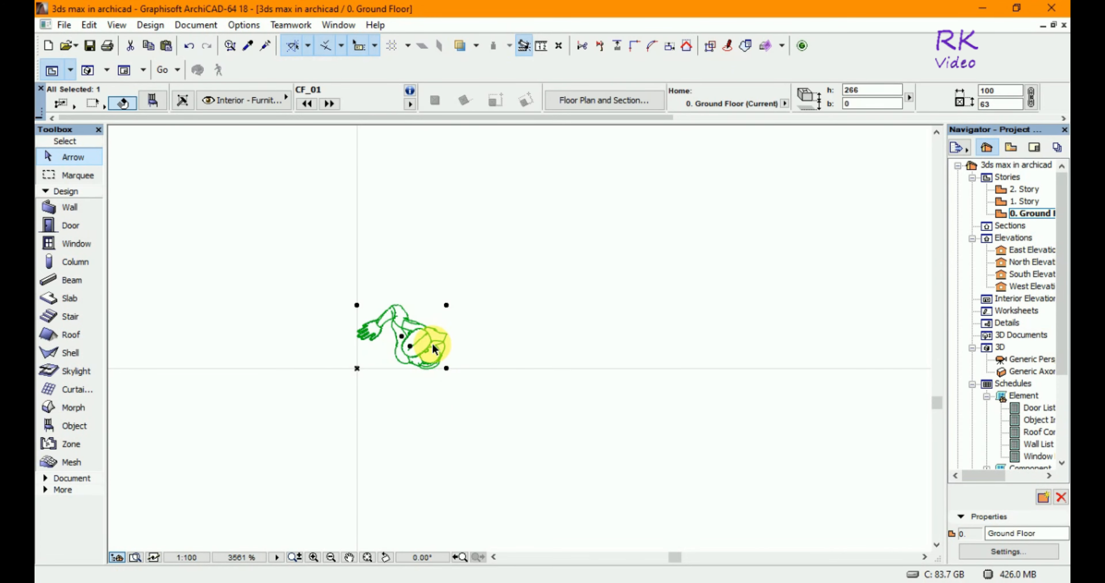
pyautogui.click(411, 349)
pyautogui.press('Escape')
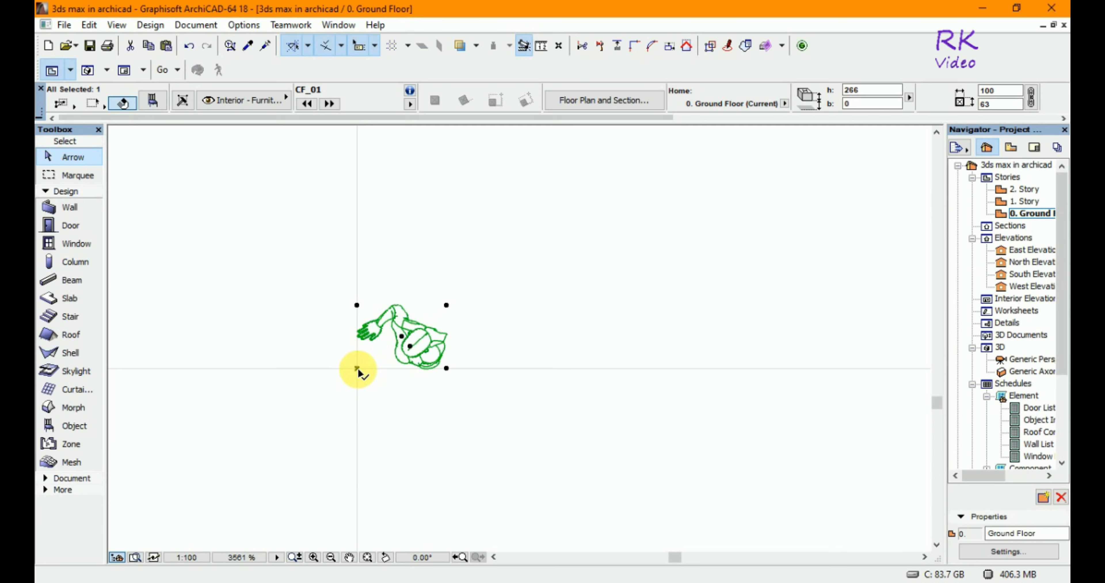
pyautogui.click(358, 369)
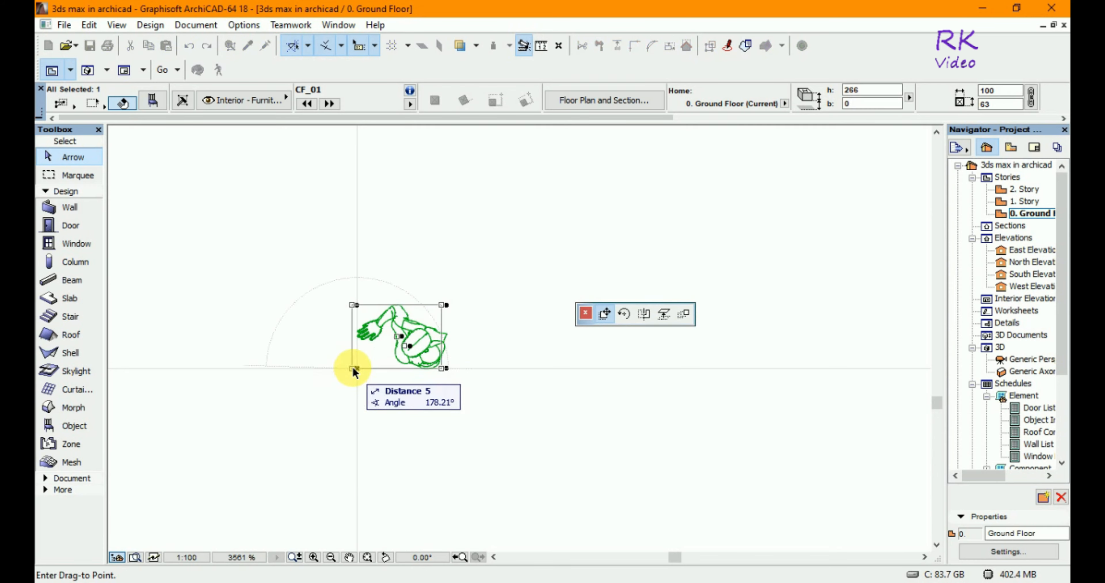
pyautogui.click(353, 369)
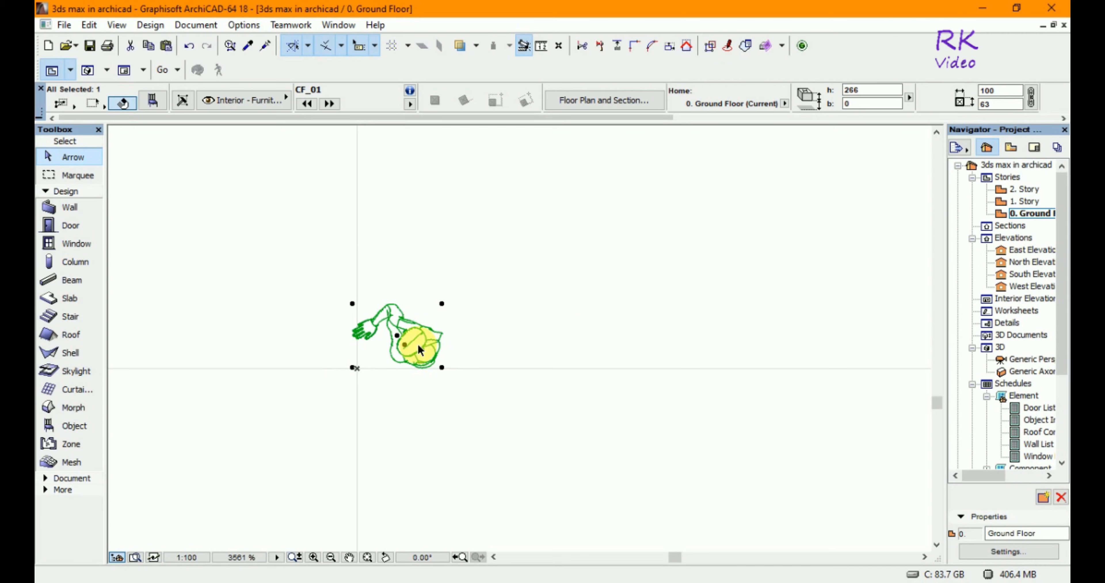
pyautogui.click(405, 345)
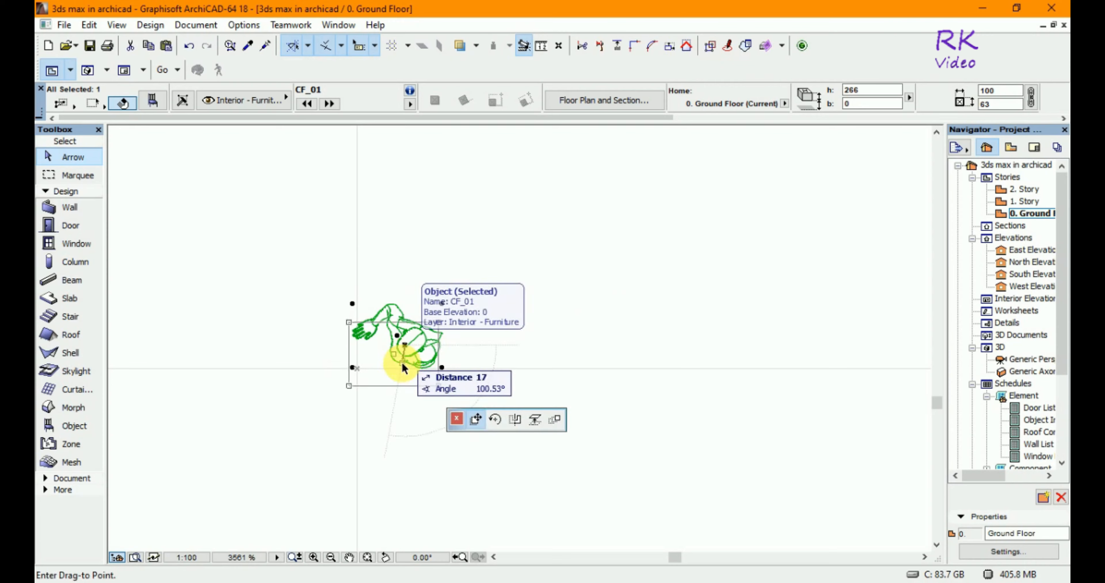
pyautogui.click(358, 369)
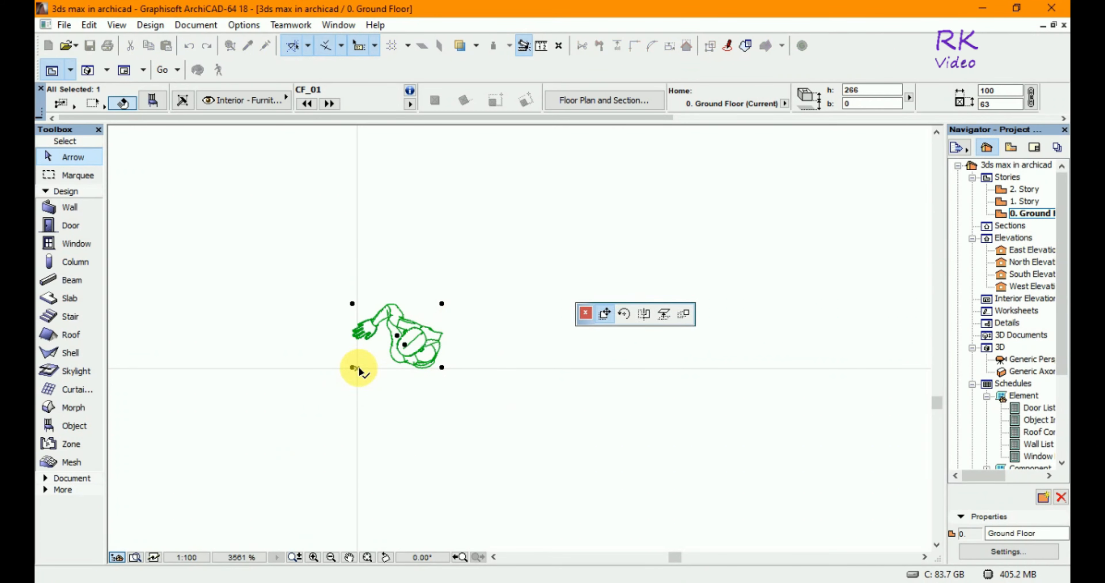
pyautogui.click(536, 339)
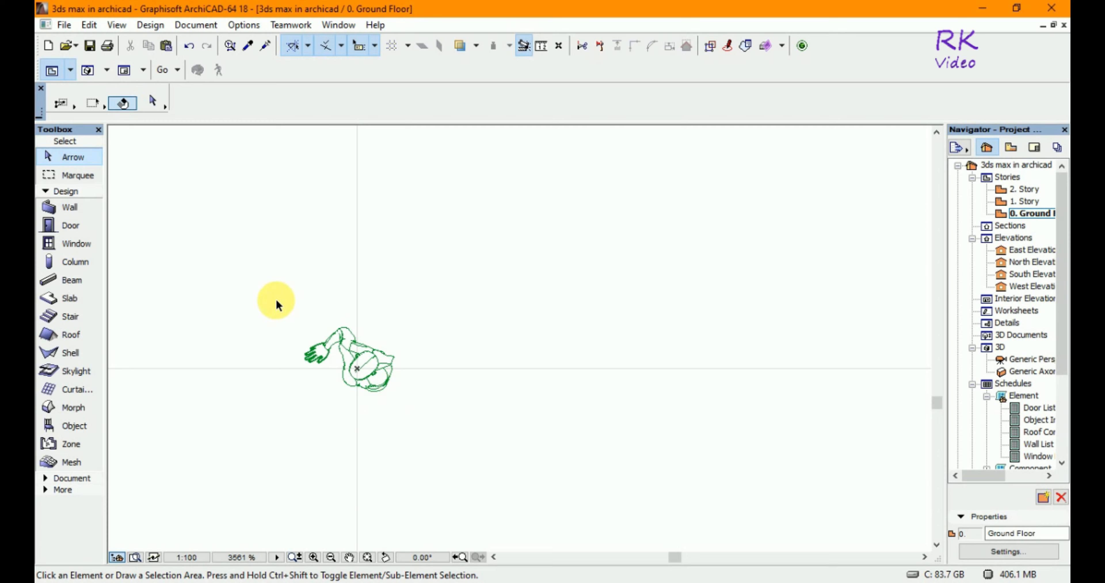
# Try to convert the selected CF_01 object to a morph, accepting deletion of the original element.
pyautogui.click(276, 300)
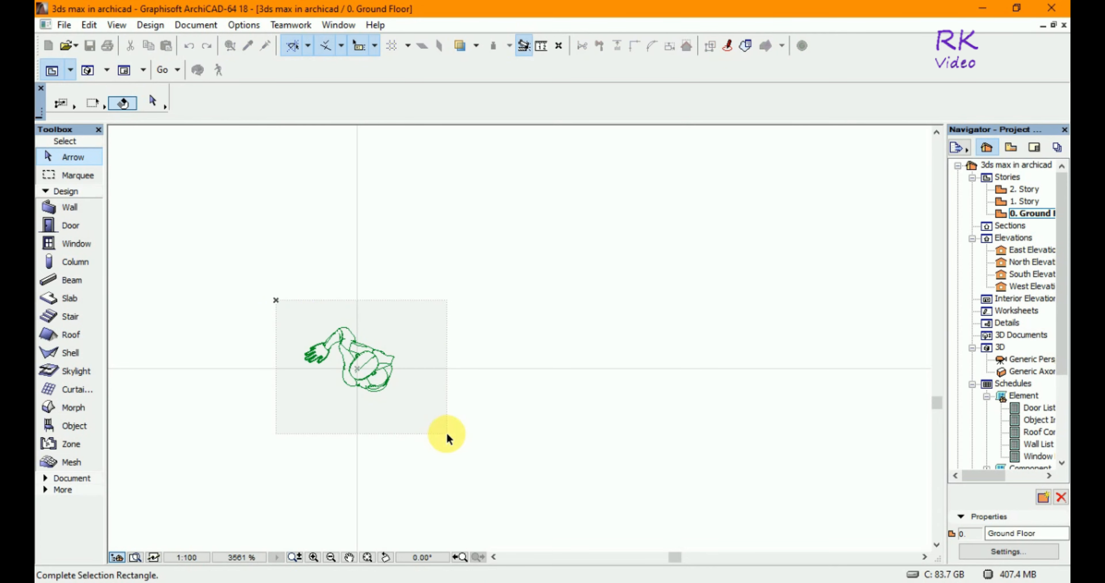
pyautogui.click(446, 432)
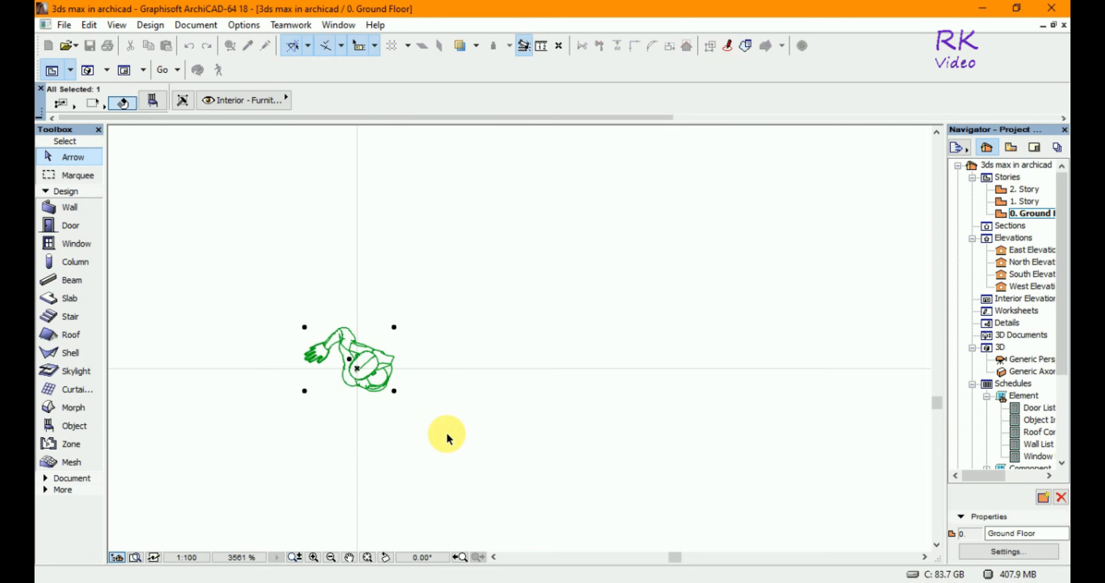
pyautogui.rightClick(377, 368)
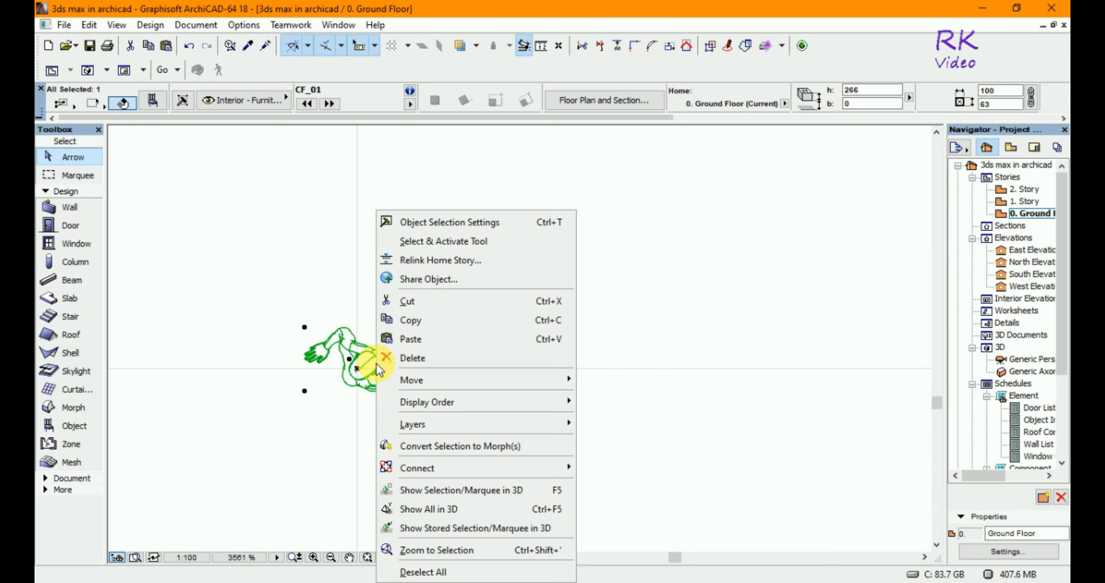
pyautogui.moveTo(437, 424)
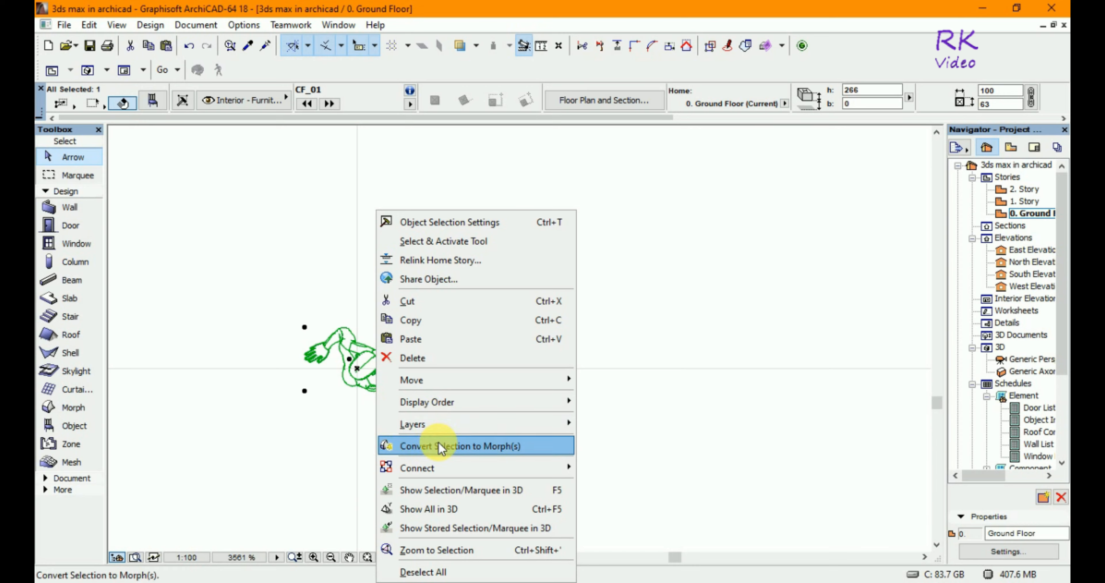
pyautogui.click(449, 446)
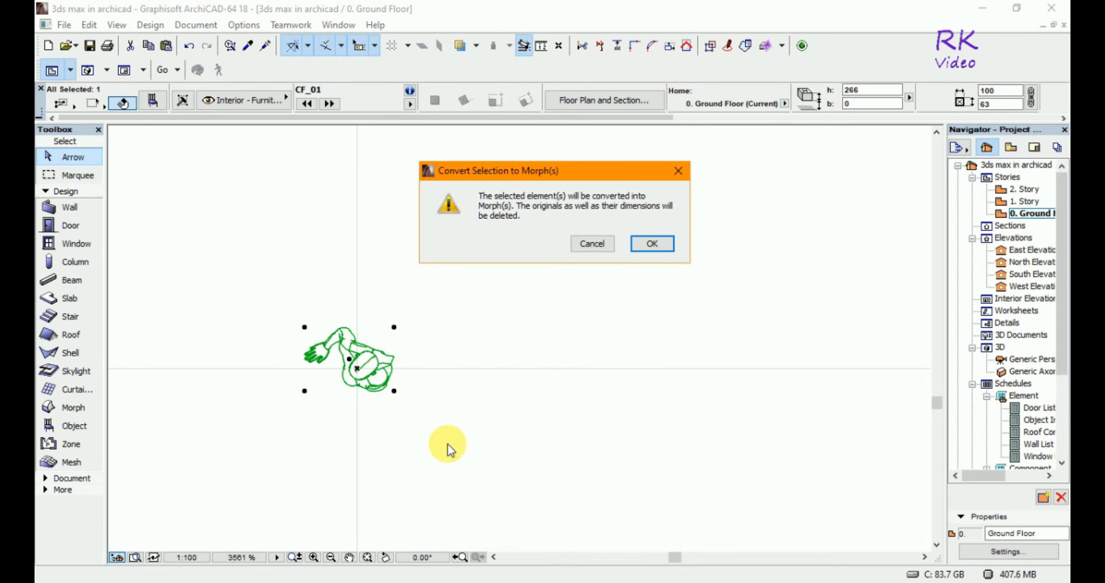
pyautogui.click(650, 245)
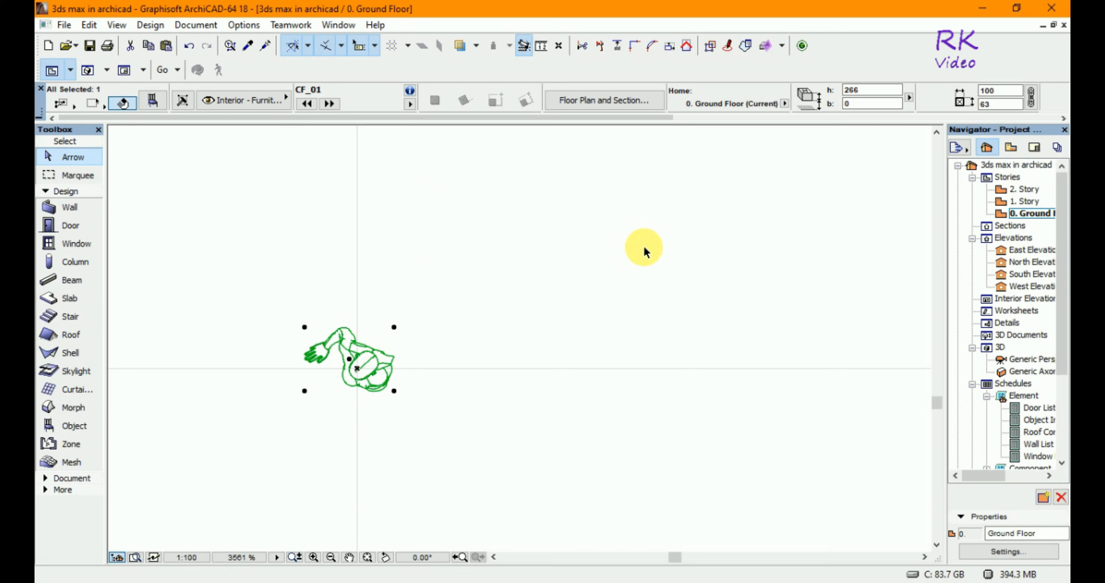
pyautogui.click(450, 370)
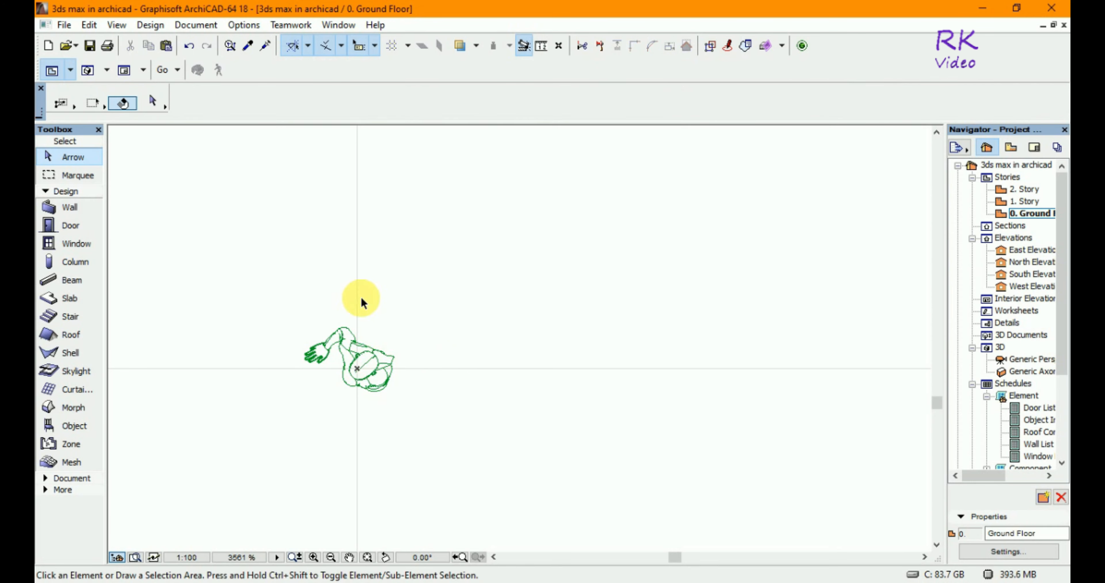
# Reselect the CF_01 object with a selection rectangle drawn around it.
pyautogui.moveTo(285, 290); pyautogui.dragTo(458, 442)
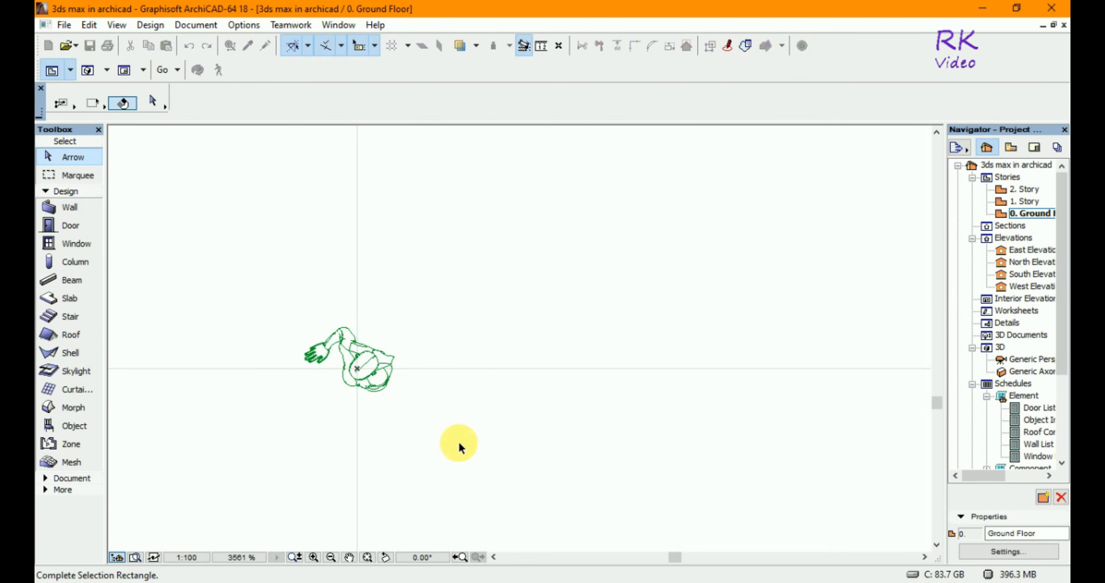
pyautogui.rightClick(379, 376)
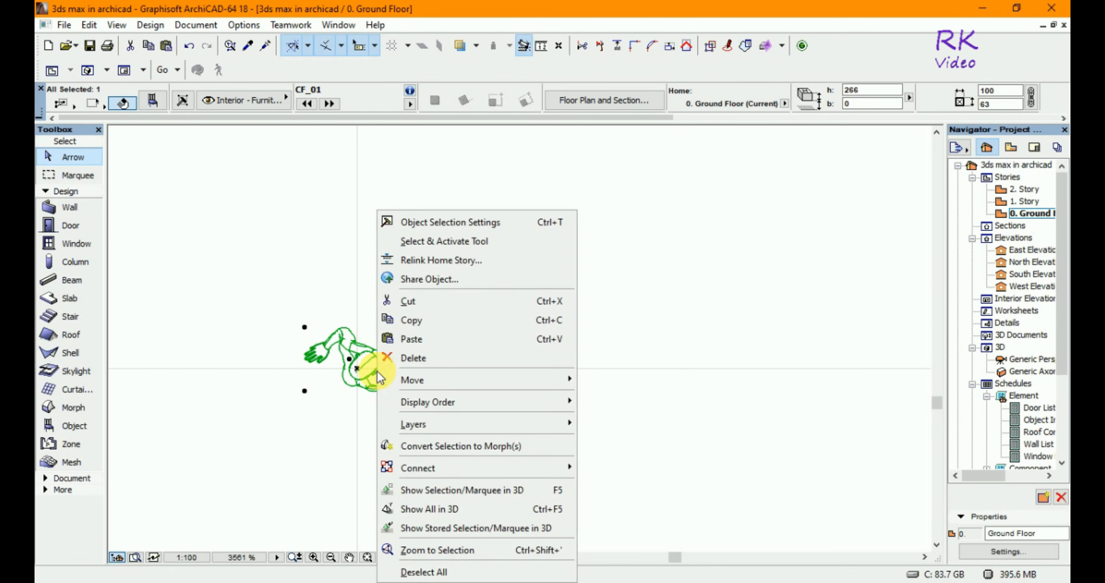
pyautogui.click(334, 443)
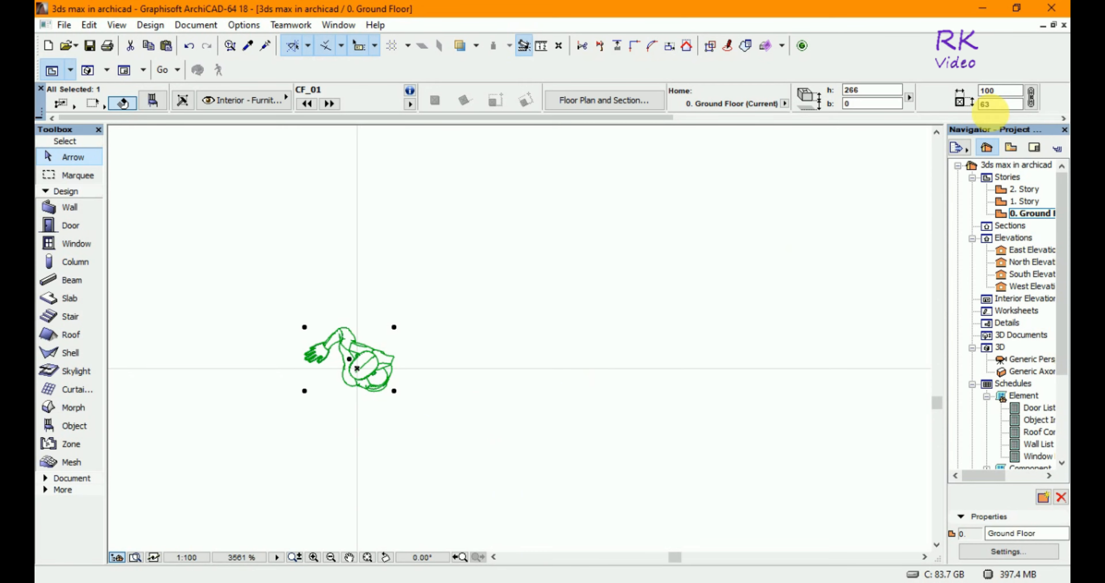
# Restore the ground floor plan to a smaller floating window with the selected object fully framed in it.
pyautogui.click(1055, 27)
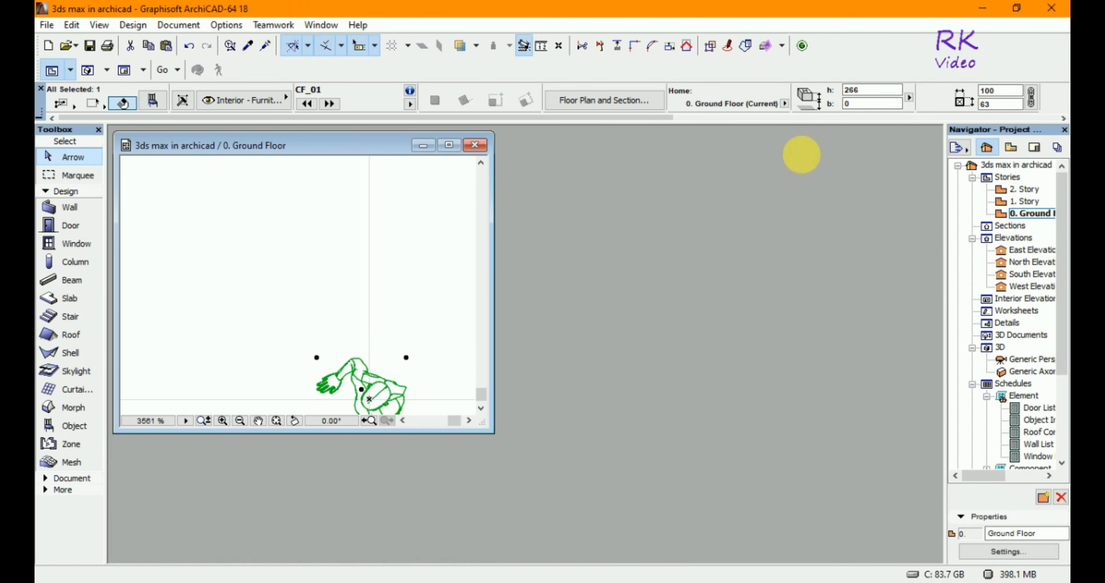
pyautogui.scroll(-2, 300, 211)
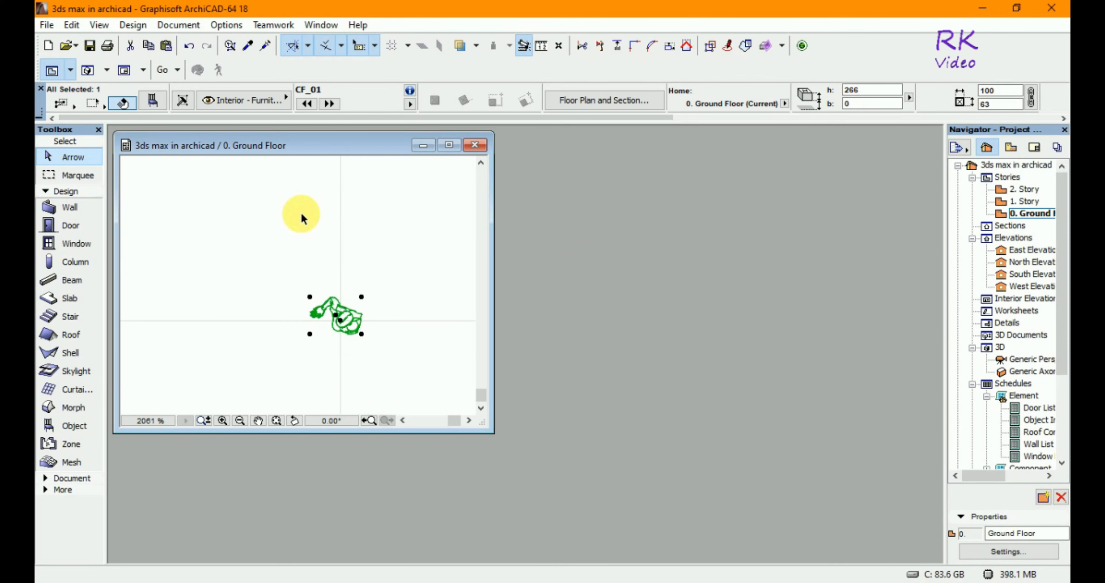
pyautogui.scroll(3, 399, 329)
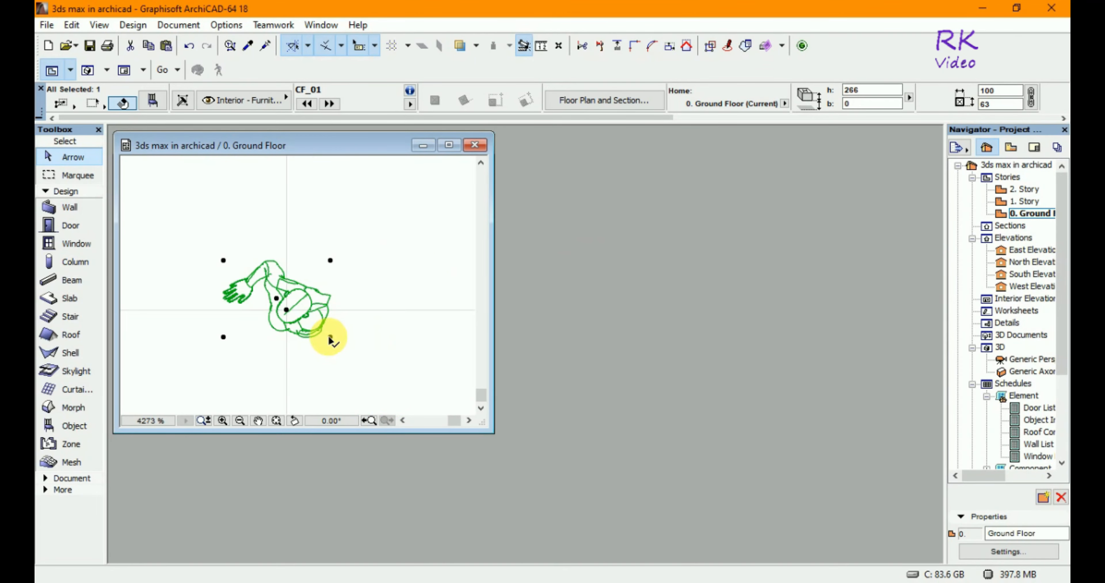
pyautogui.scroll(-1, 303, 343)
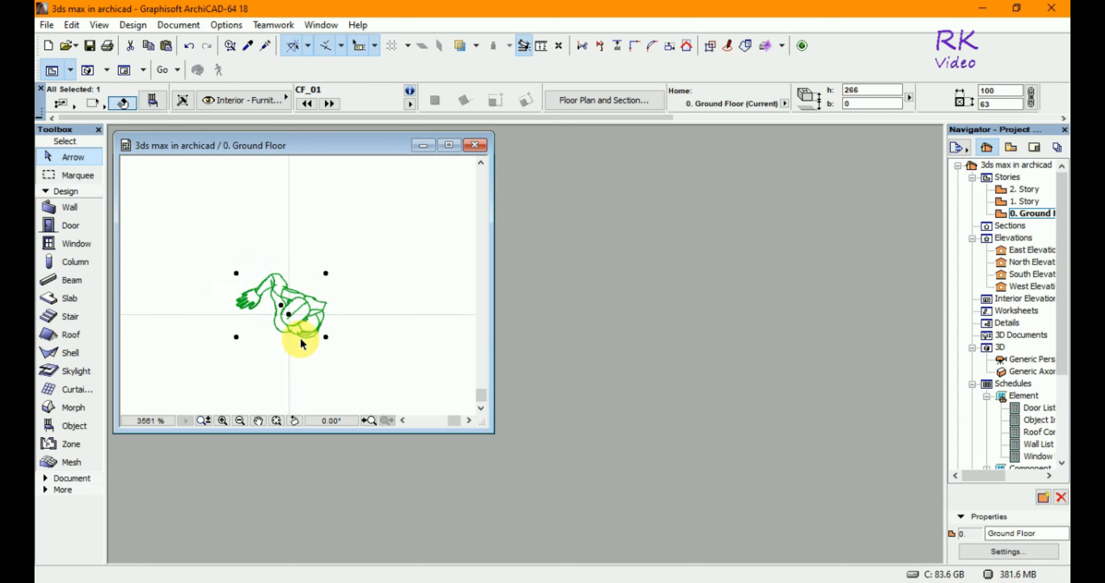
pyautogui.scroll(2, 305, 325)
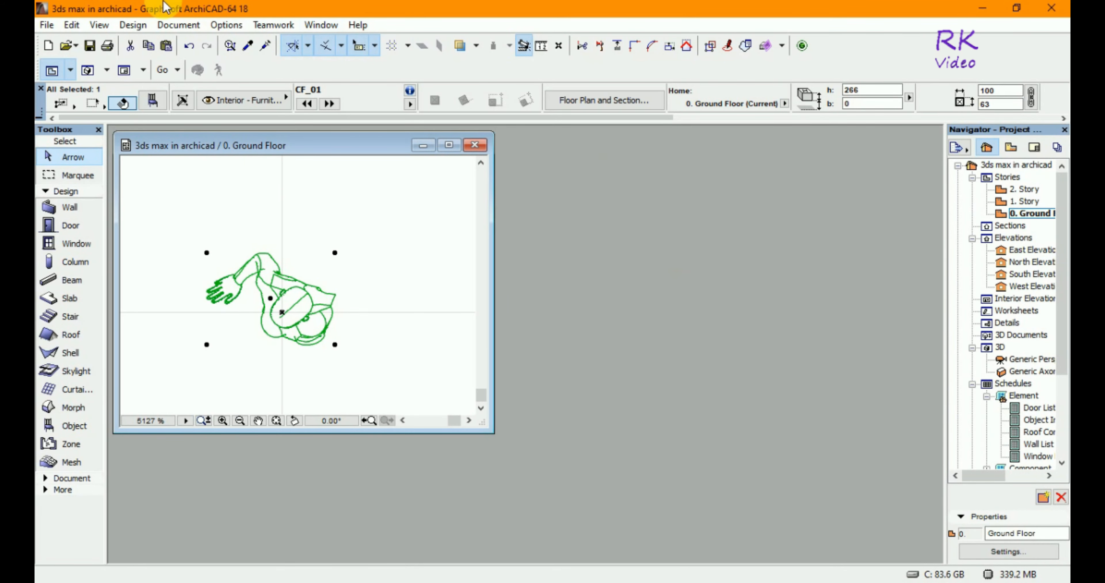
# Create a new library object and move its editor window beside the floor plan so both stay accessible.
pyautogui.click(47, 26)
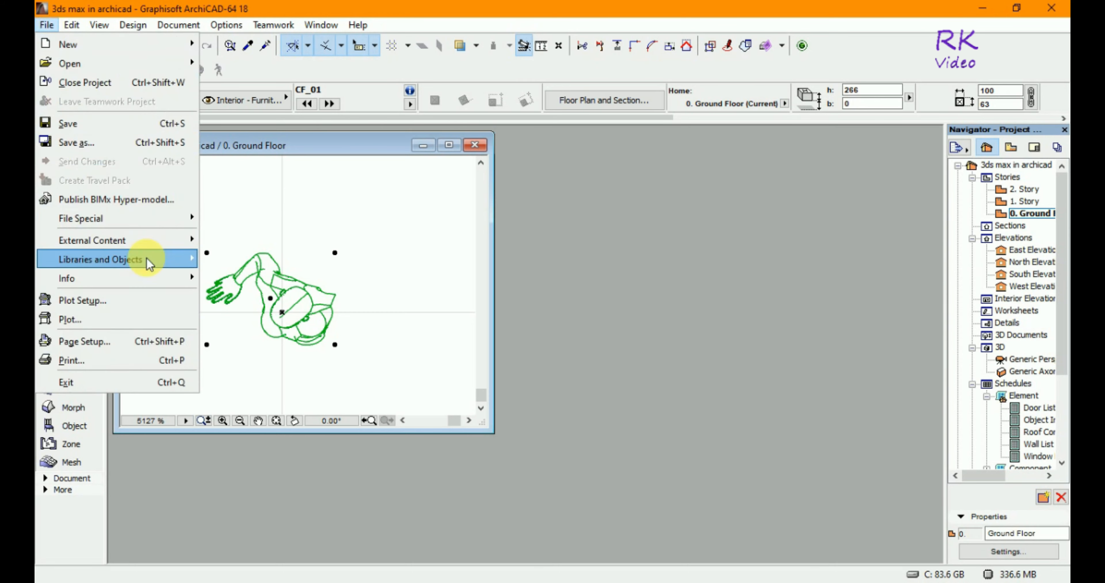
pyautogui.moveTo(180, 263)
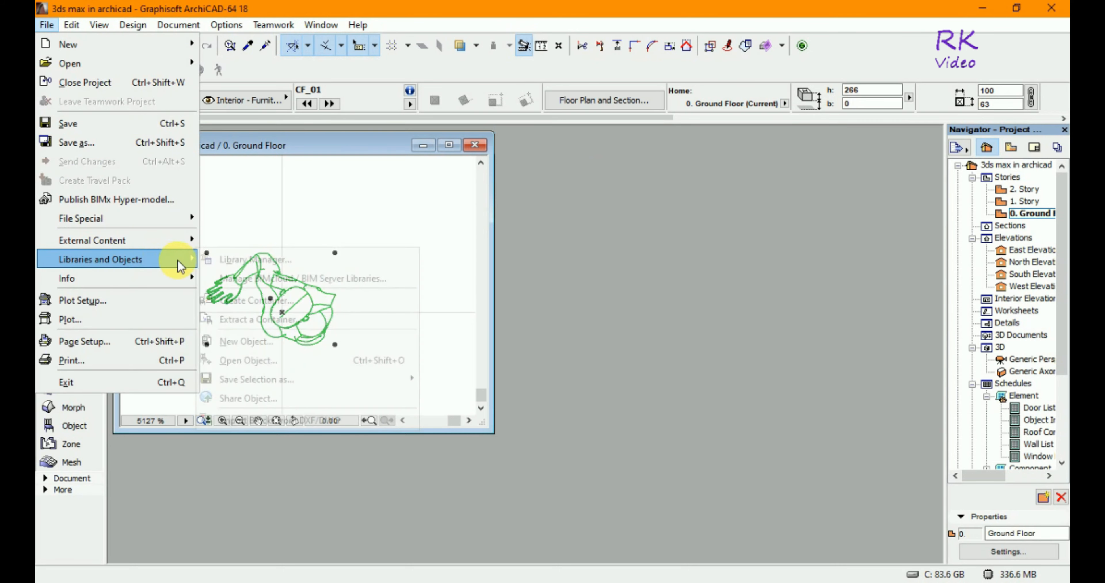
pyautogui.click(266, 342)
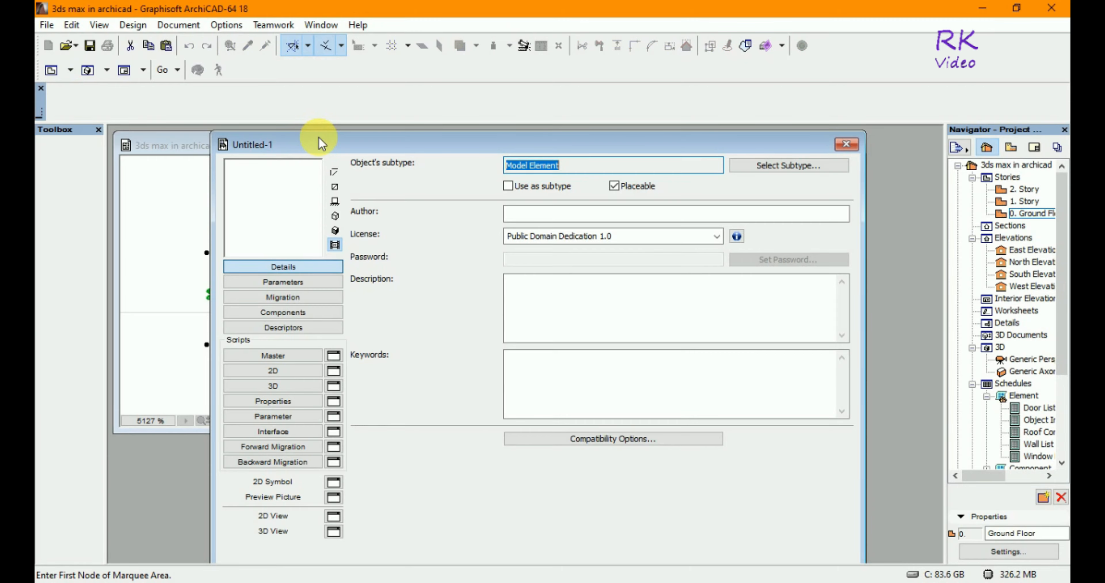
pyautogui.moveTo(319, 138); pyautogui.dragTo(580, 137)
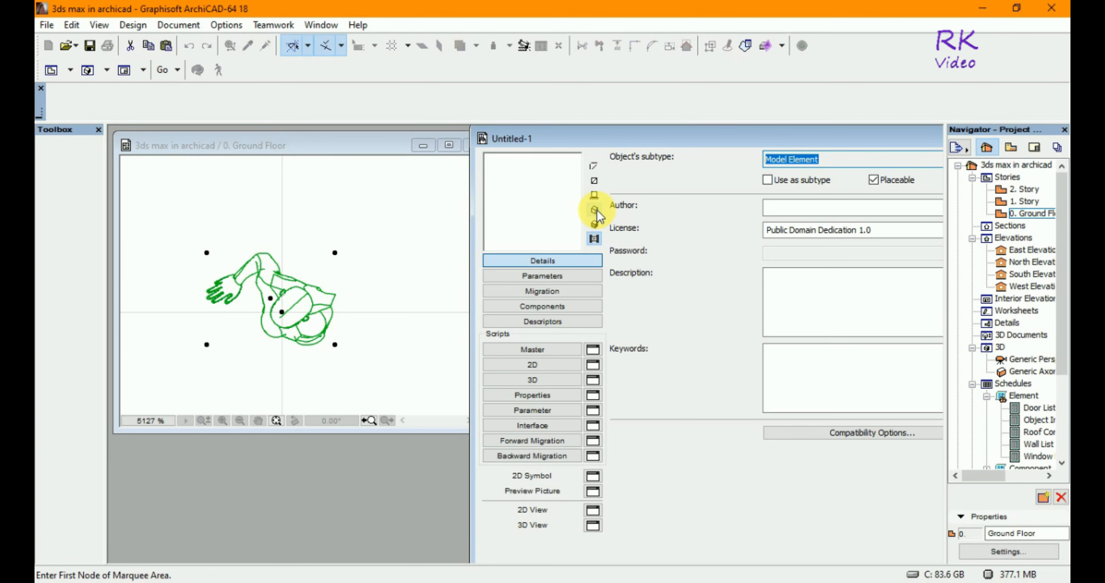
# Open the new object's 3D script with a 3D preview and drop the selected CF_01 object from the floor plan into the script.
pyautogui.click(554, 380)
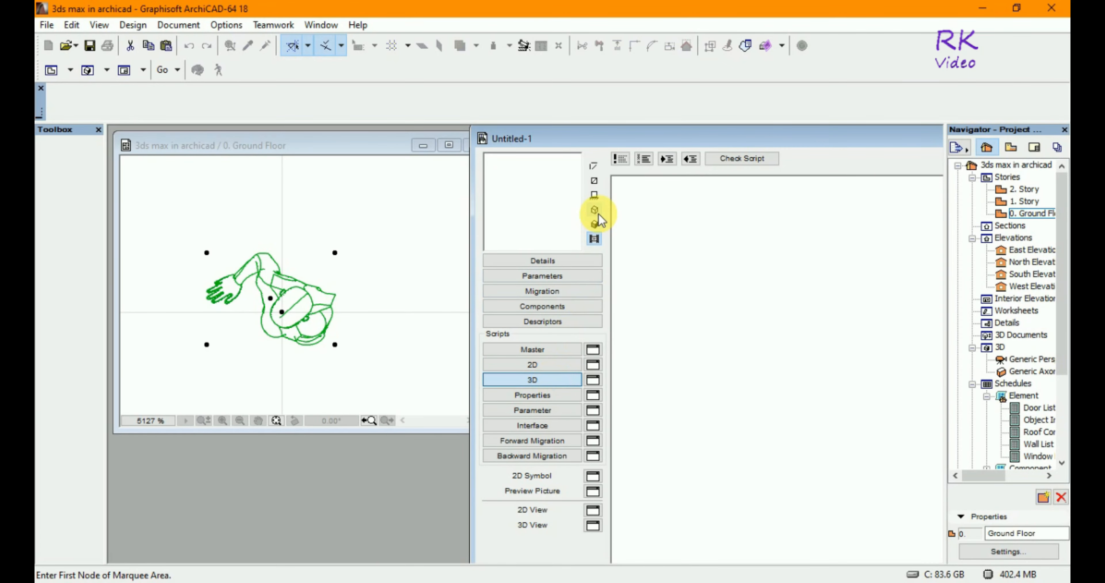
pyautogui.click(598, 214)
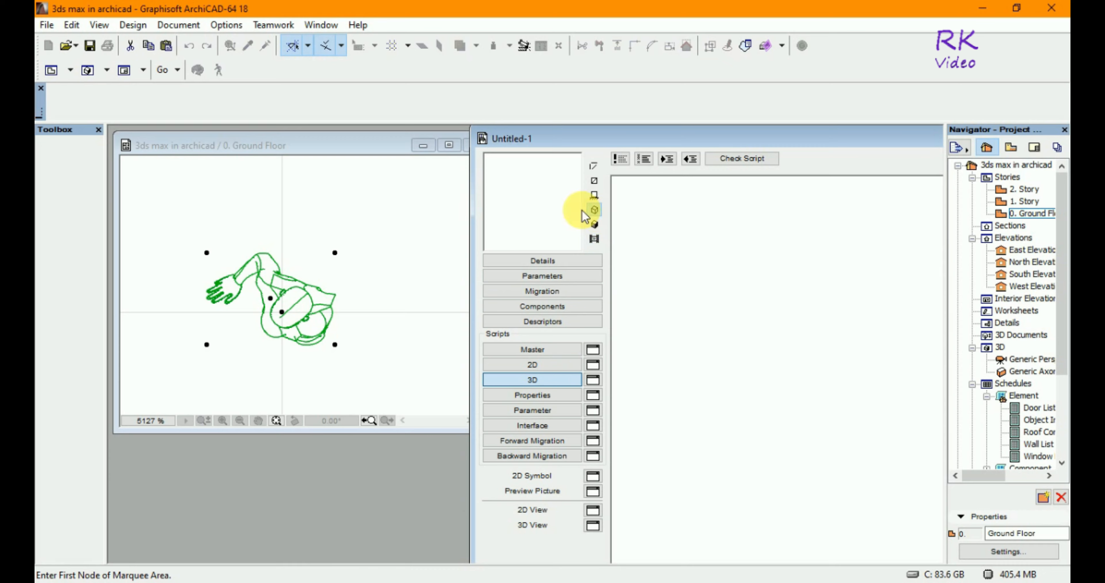
pyautogui.click(345, 147)
pyautogui.click(281, 312)
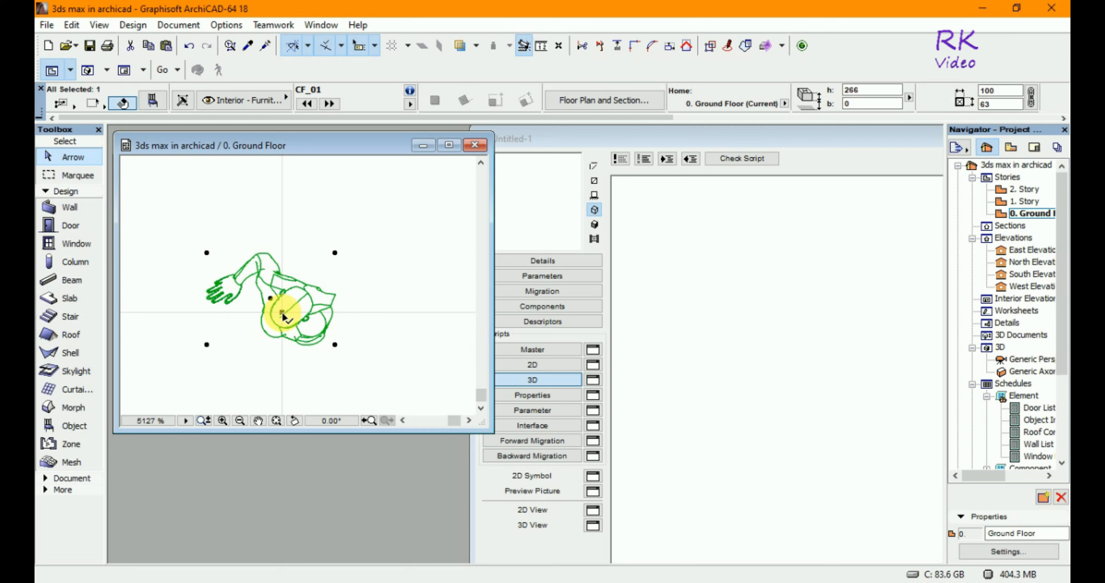
pyautogui.click(282, 312)
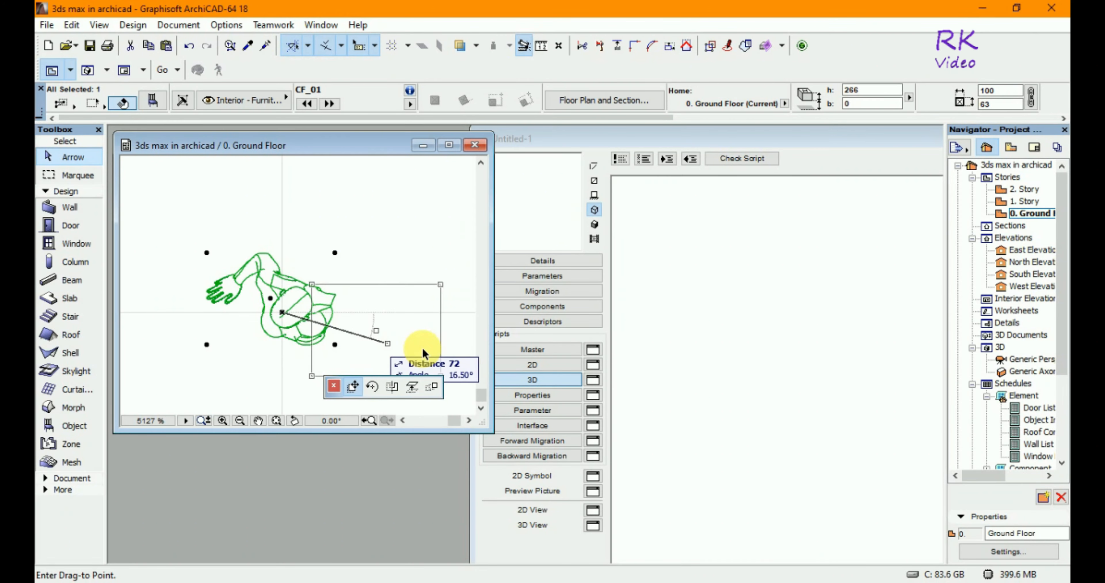
pyautogui.click(666, 383)
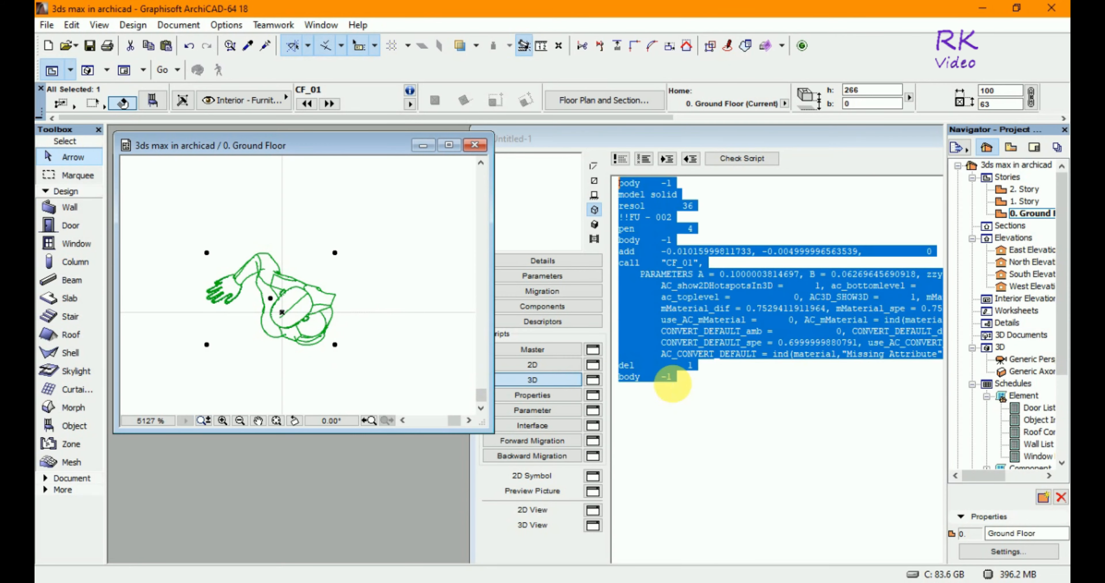
# Rotate the new object's preview to inspect the figure, compare the other preview modes, and set it to shaded 3D display.
pyautogui.click(704, 303)
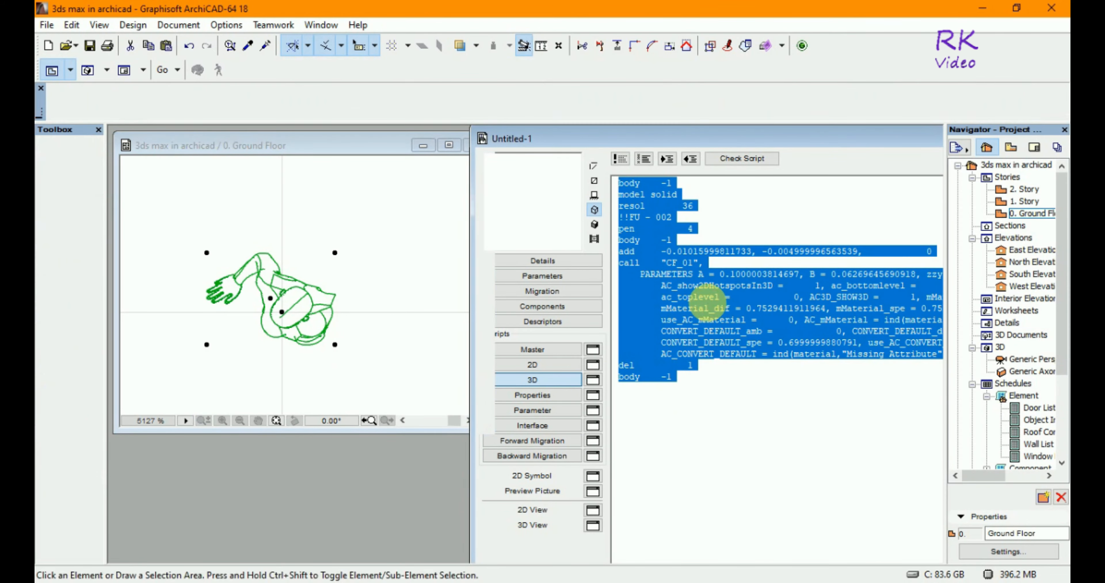
pyautogui.click(595, 224)
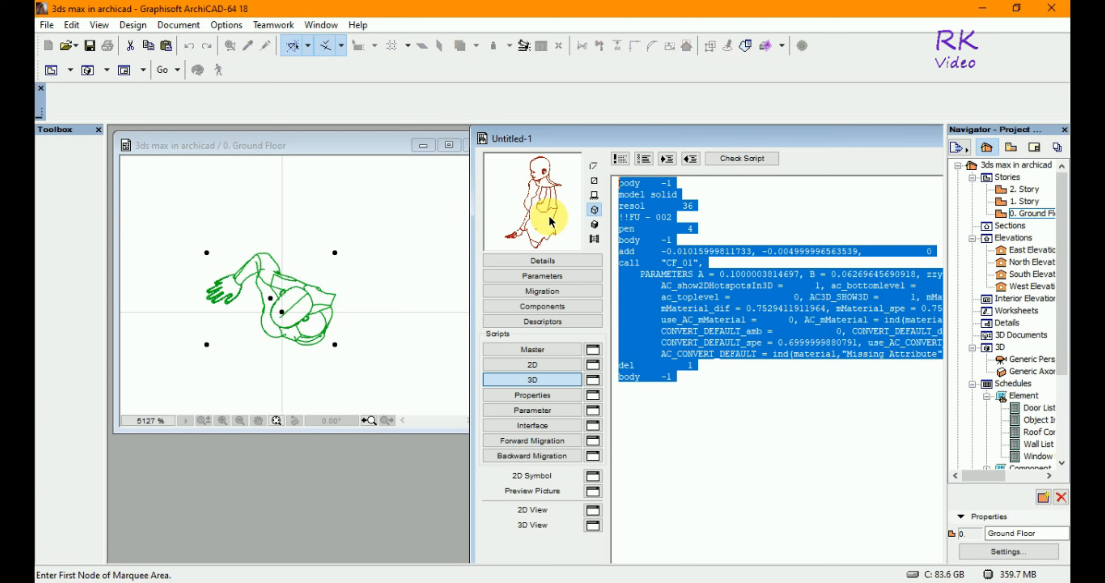
pyautogui.moveTo(549, 219); pyautogui.dragTo(551, 207)
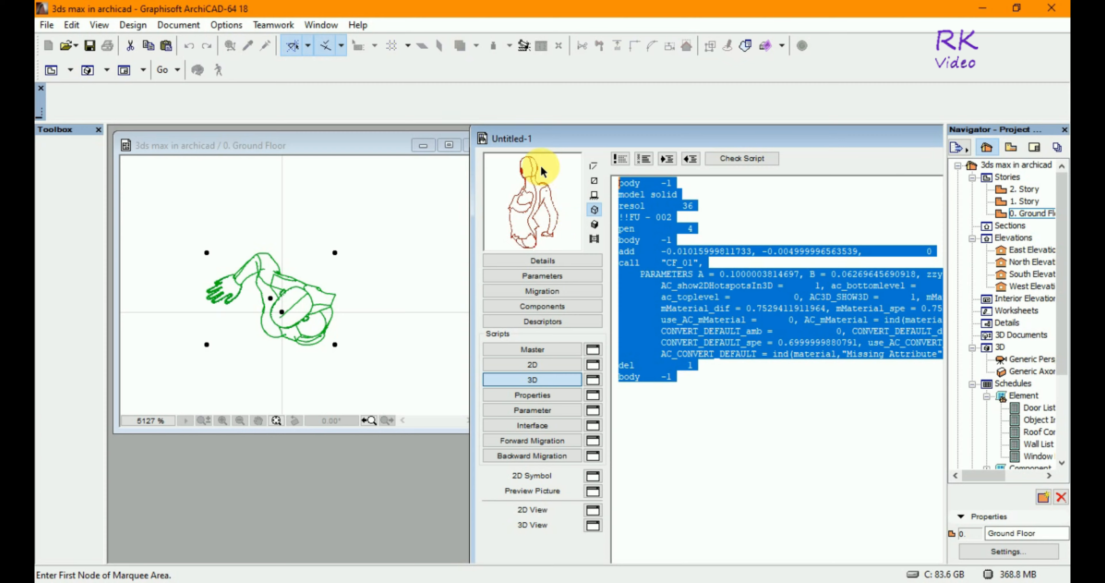
pyautogui.moveTo(567, 185); pyautogui.dragTo(508, 240)
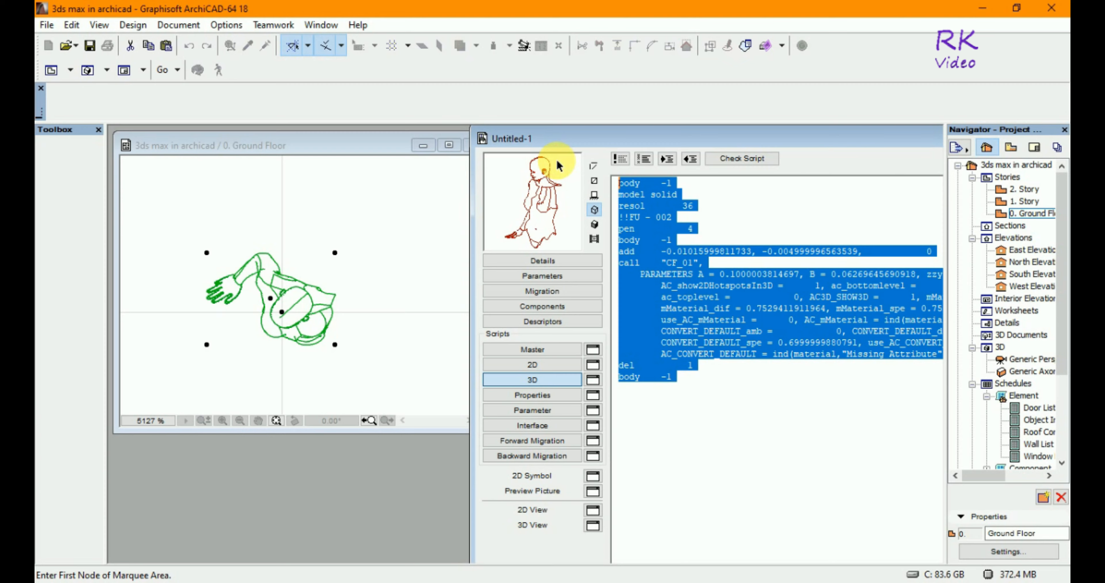
pyautogui.click(594, 183)
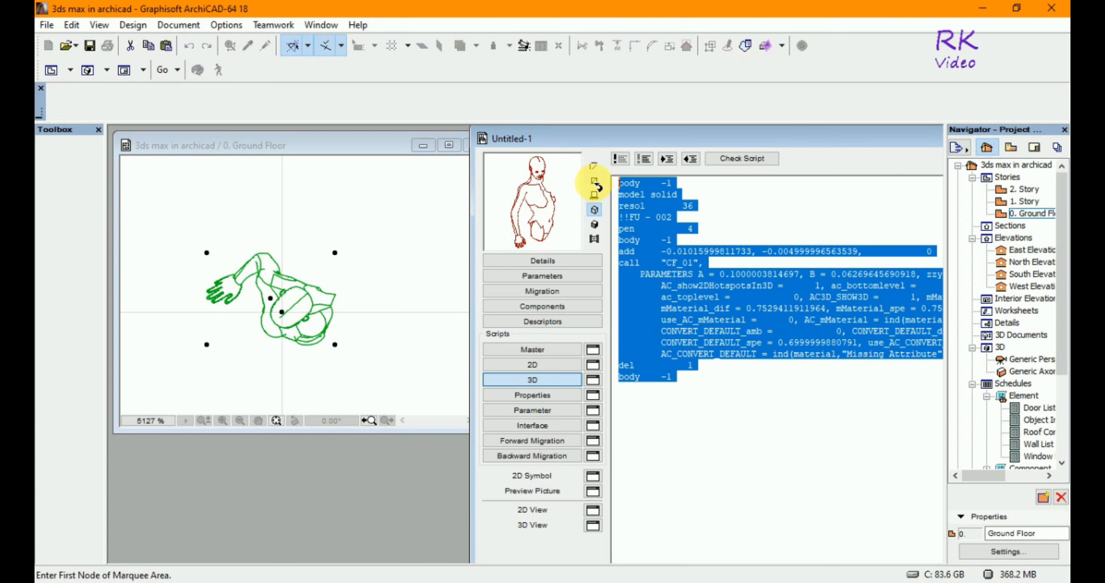
pyautogui.click(595, 169)
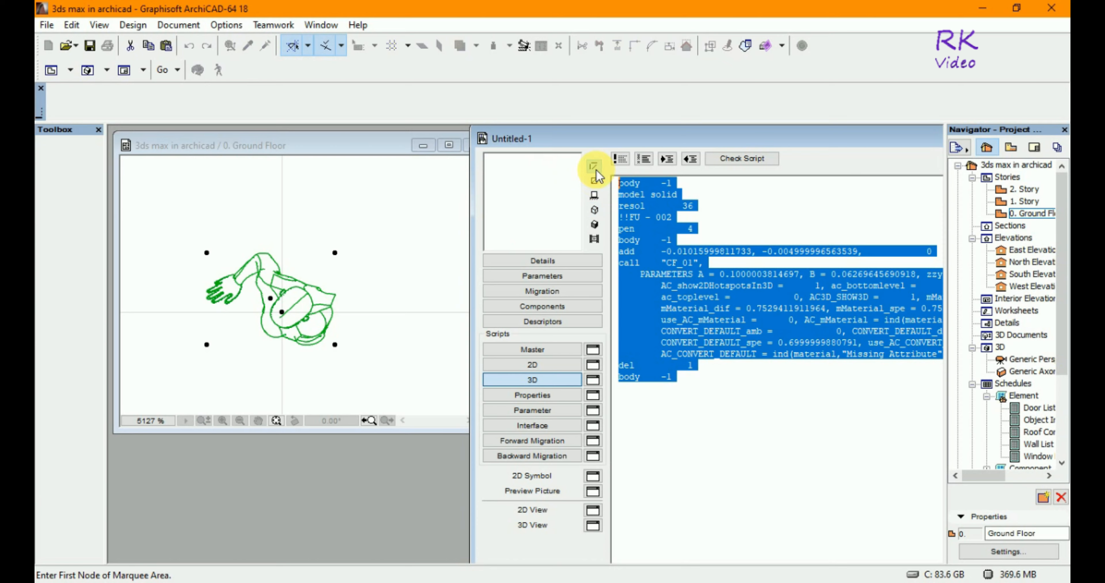
pyautogui.click(594, 224)
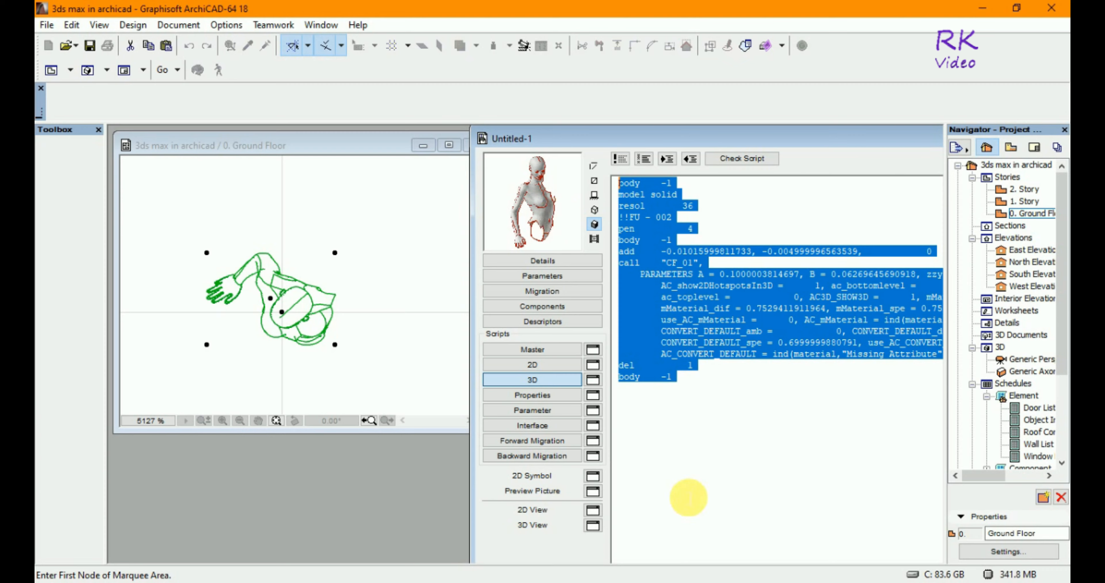
# Open the object's 3D view in a separate window, zoomed in and orbited to show the figure from the front.
pyautogui.click(594, 527)
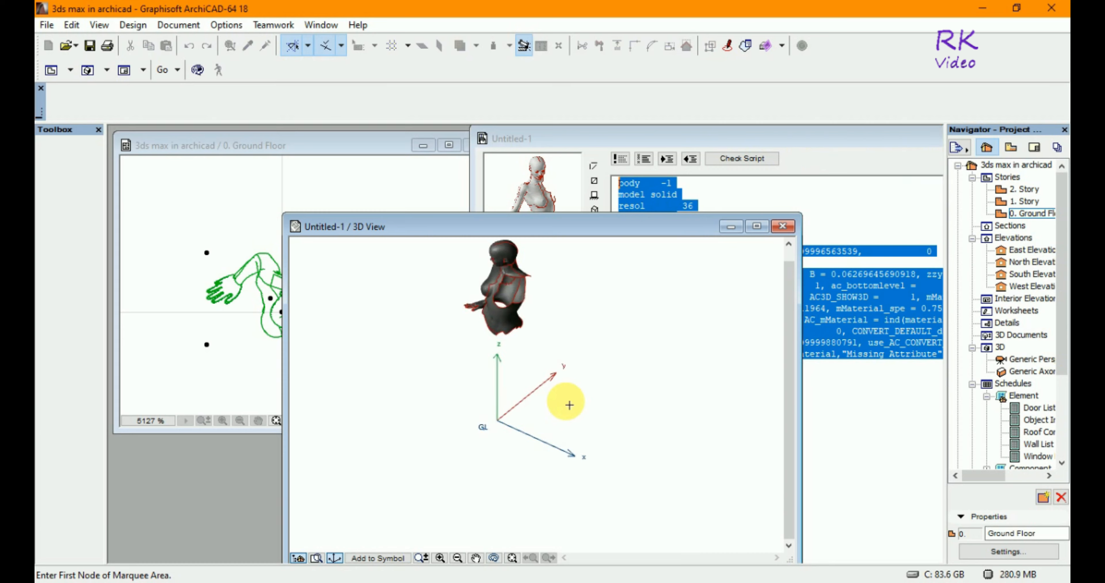
pyautogui.scroll(-2, 562, 472)
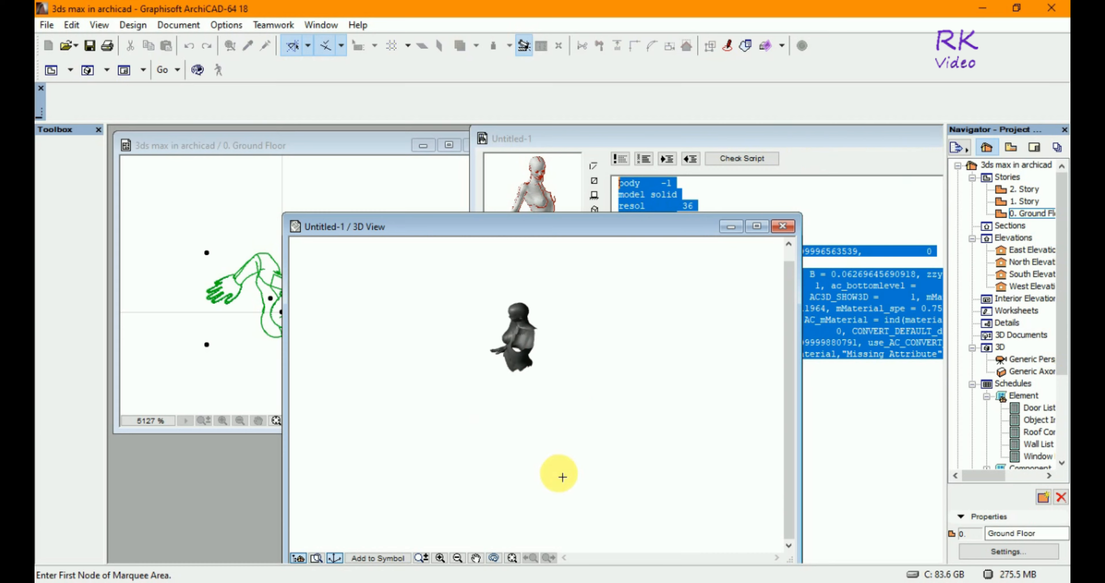
pyautogui.scroll(3, 520, 316)
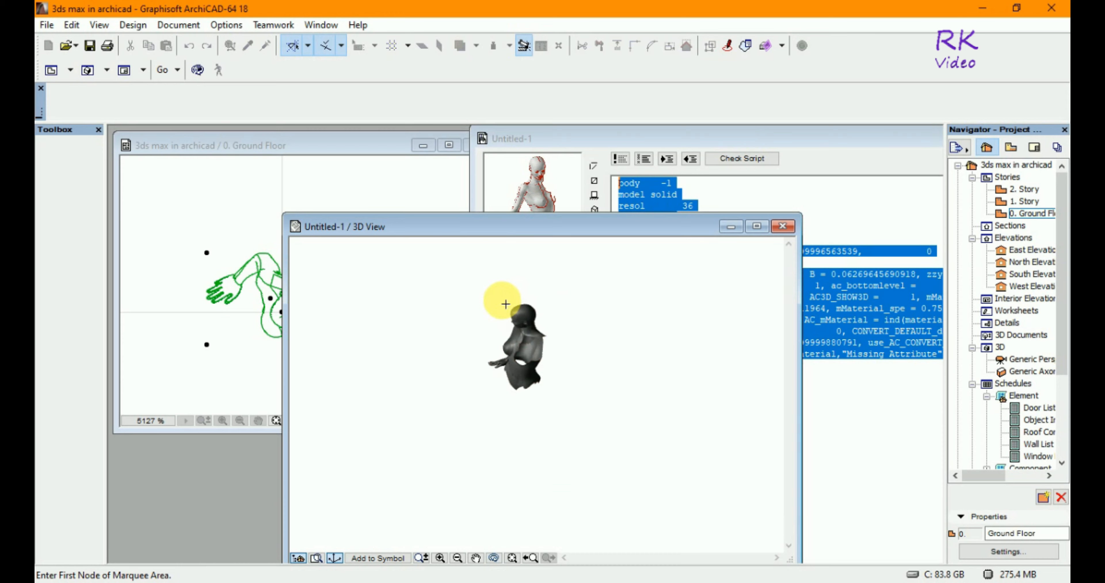
pyautogui.scroll(5, 512, 310)
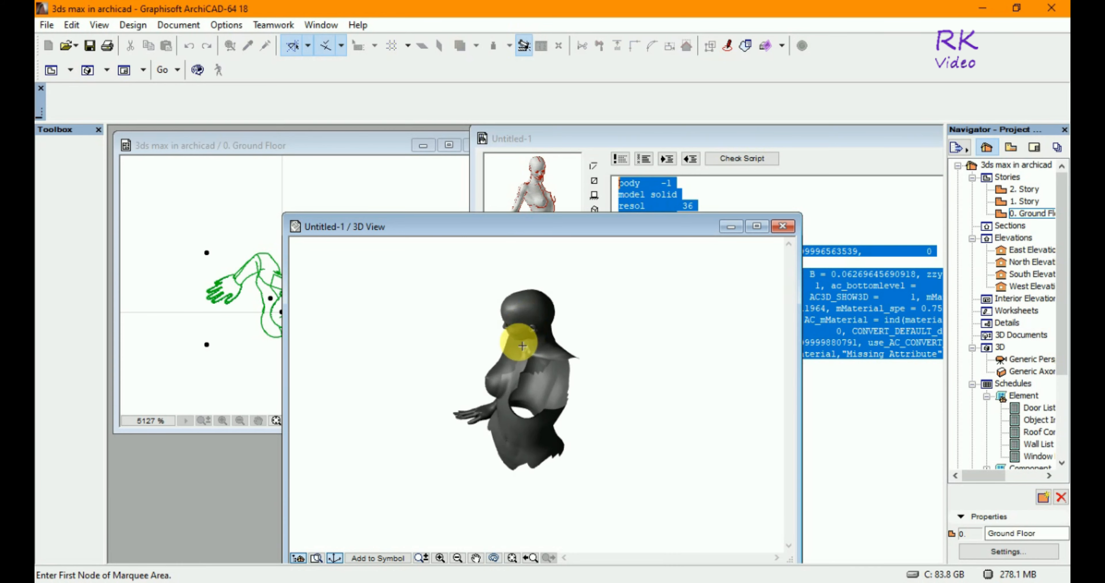
pyautogui.scroll(1, 506, 359)
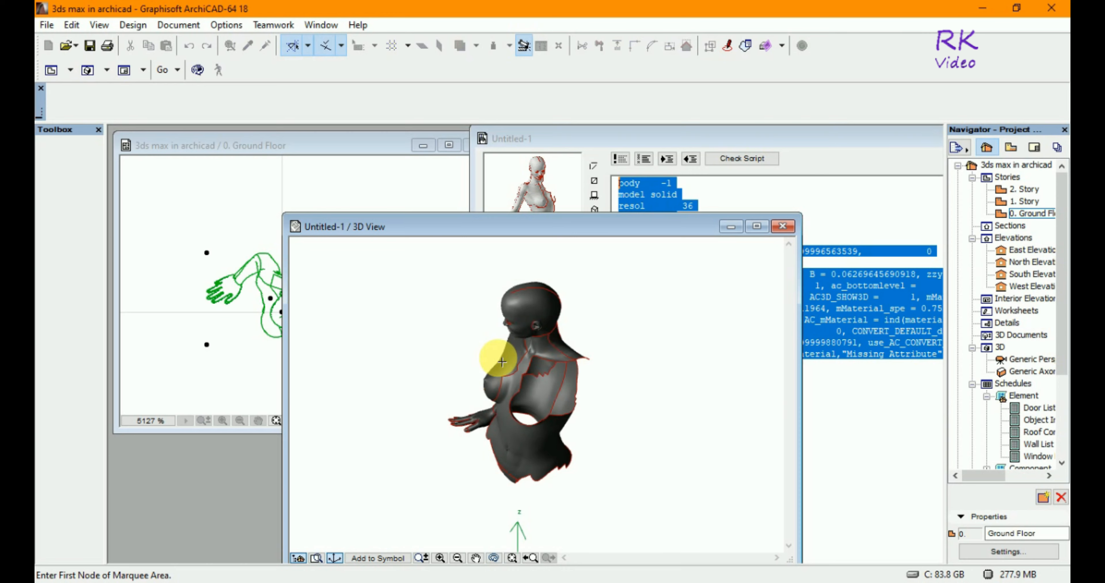
pyautogui.press('o')
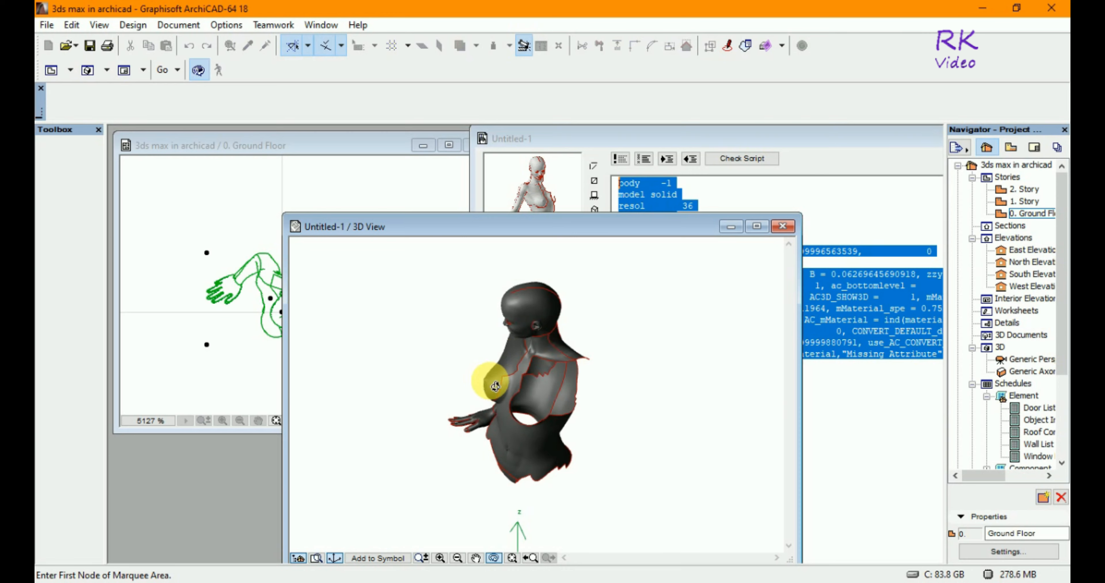
pyautogui.moveTo(477, 387); pyautogui.dragTo(550, 266)
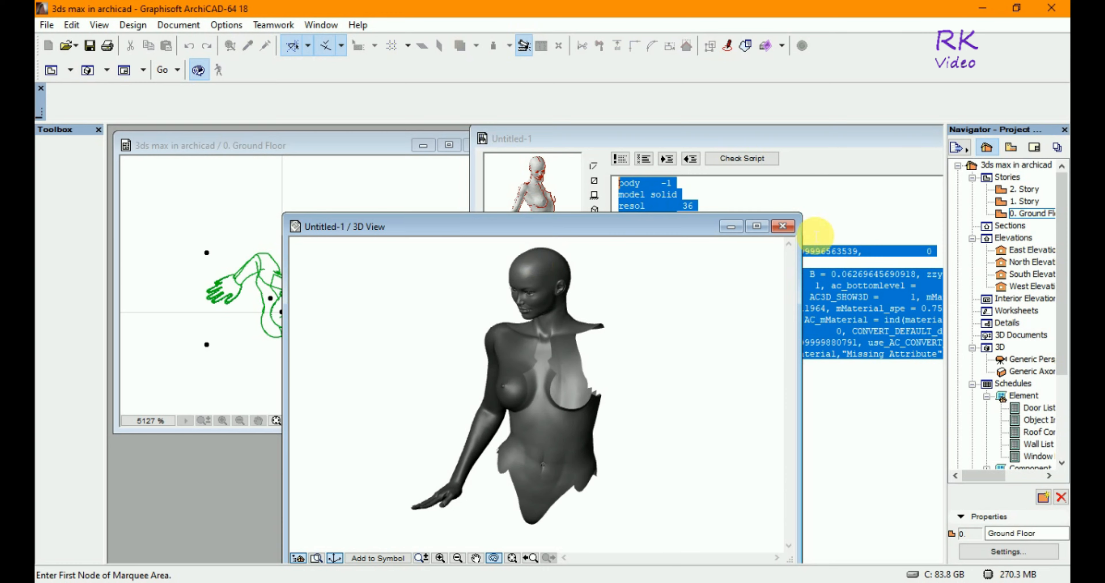
# Shrink the 3D view window and place it below the floor plan drawing, beside the script editor.
pyautogui.moveTo(806, 220); pyautogui.dragTo(672, 317)
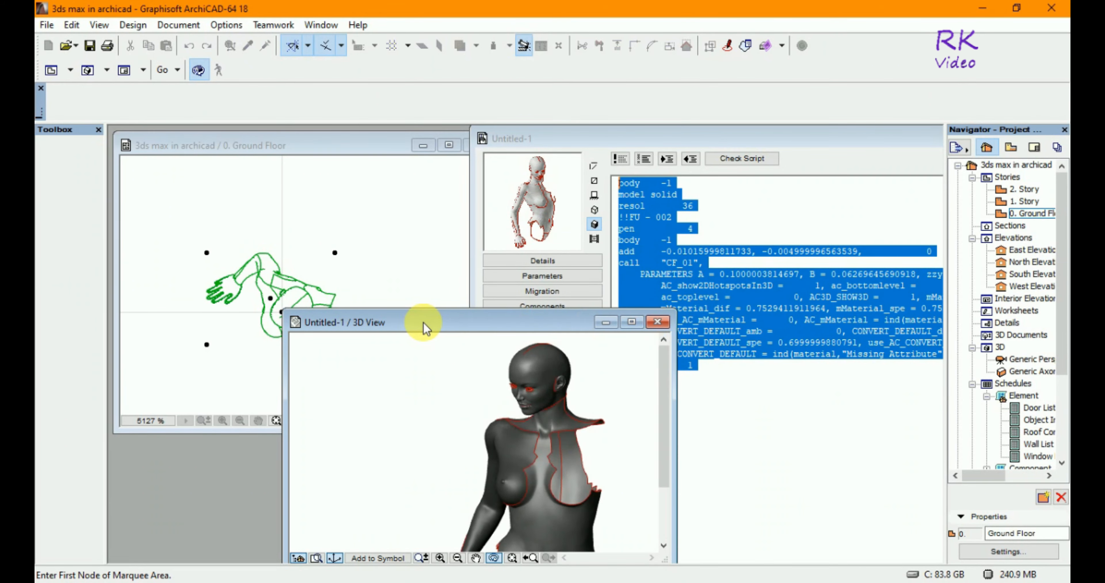
pyautogui.moveTo(447, 326); pyautogui.dragTo(232, 330)
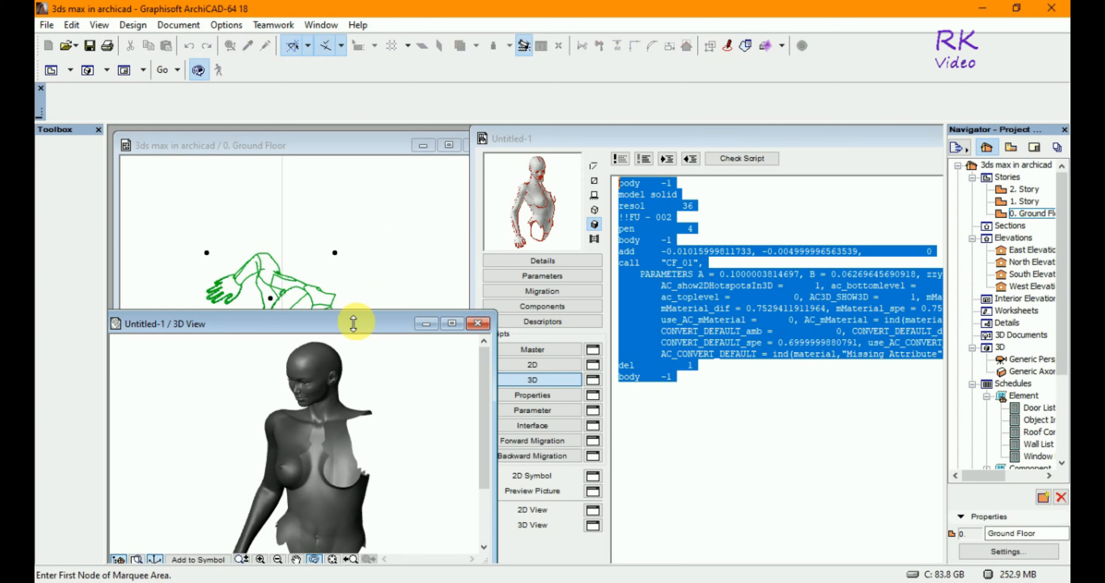
pyautogui.moveTo(353, 324); pyautogui.dragTo(343, 368)
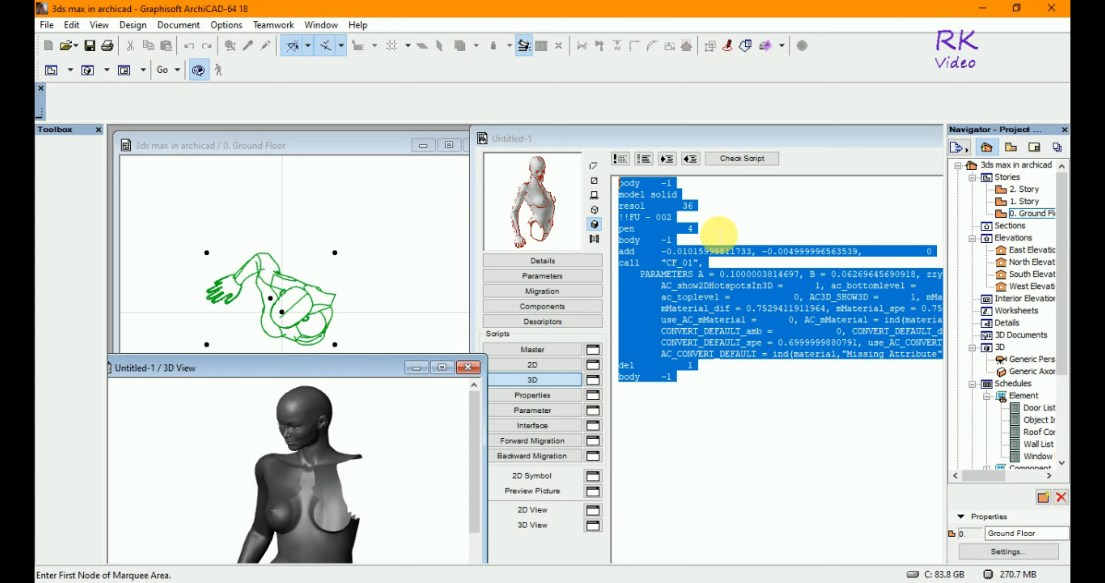
# Add a "material 20" line above the pen statement in the 3D script and check the script.
pyautogui.click(719, 234)
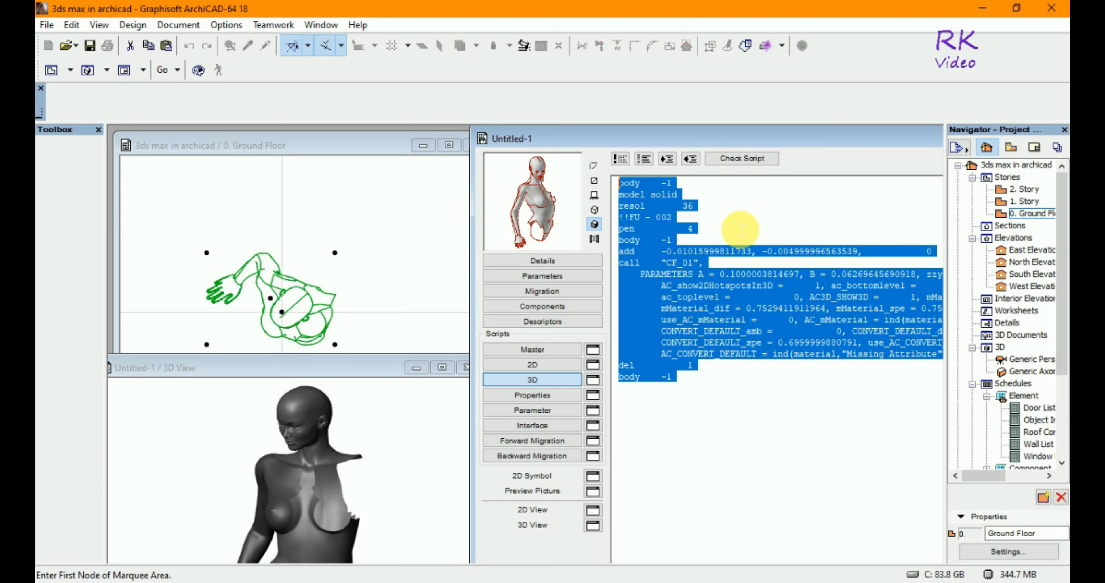
pyautogui.click(728, 232)
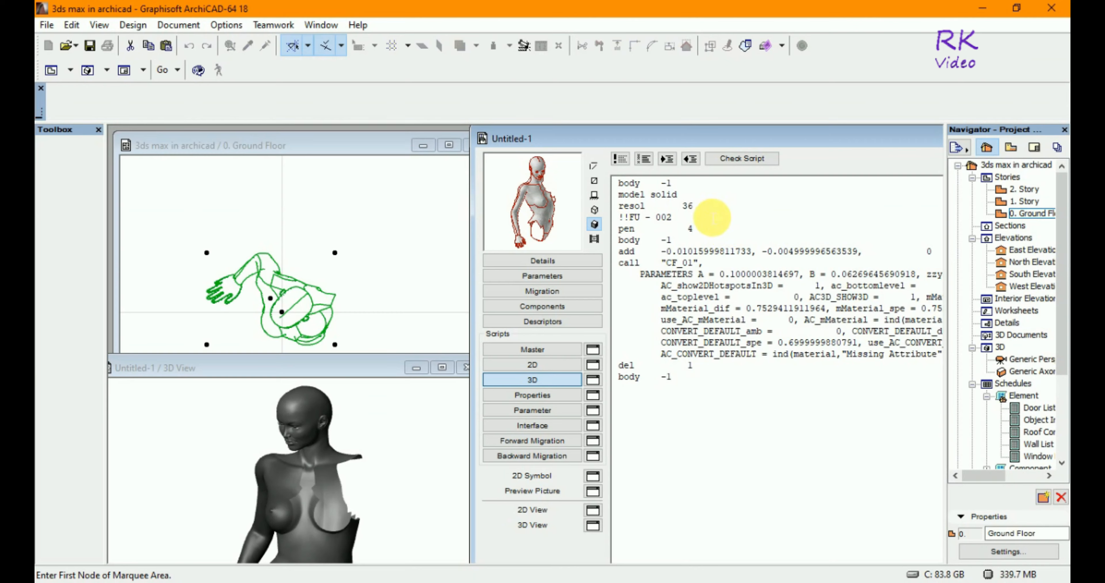
pyautogui.click(697, 218)
pyautogui.press('Return')
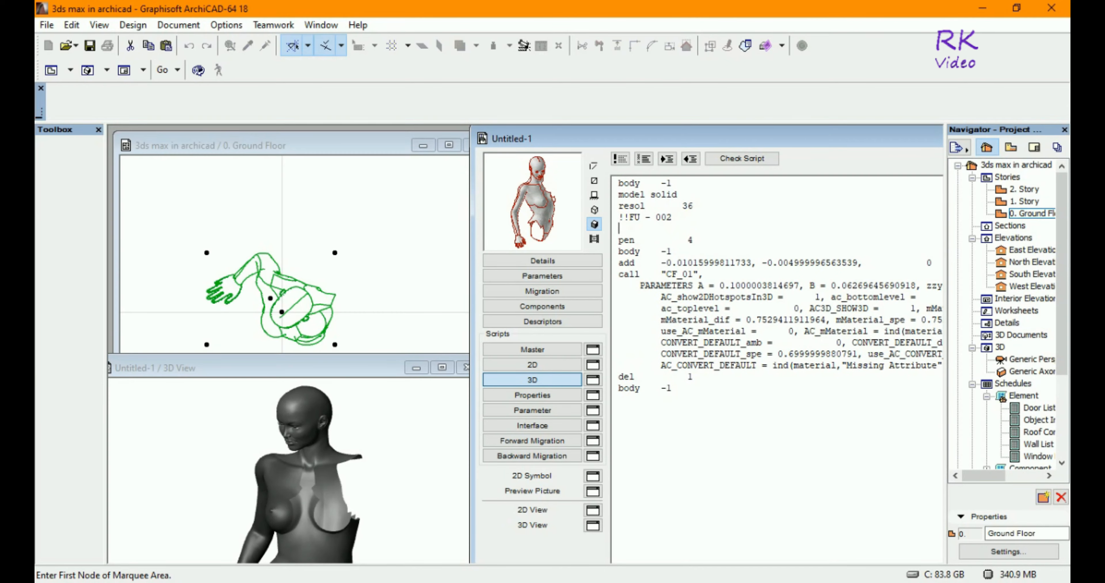
pyautogui.press('Return')
pyautogui.write('m')
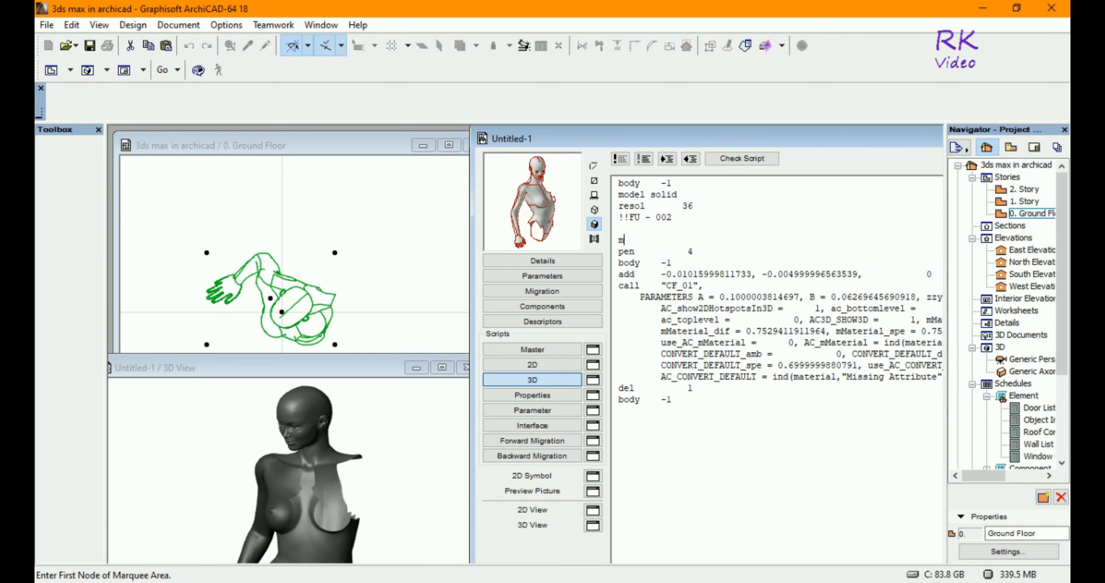
pyautogui.write('aterial 20')
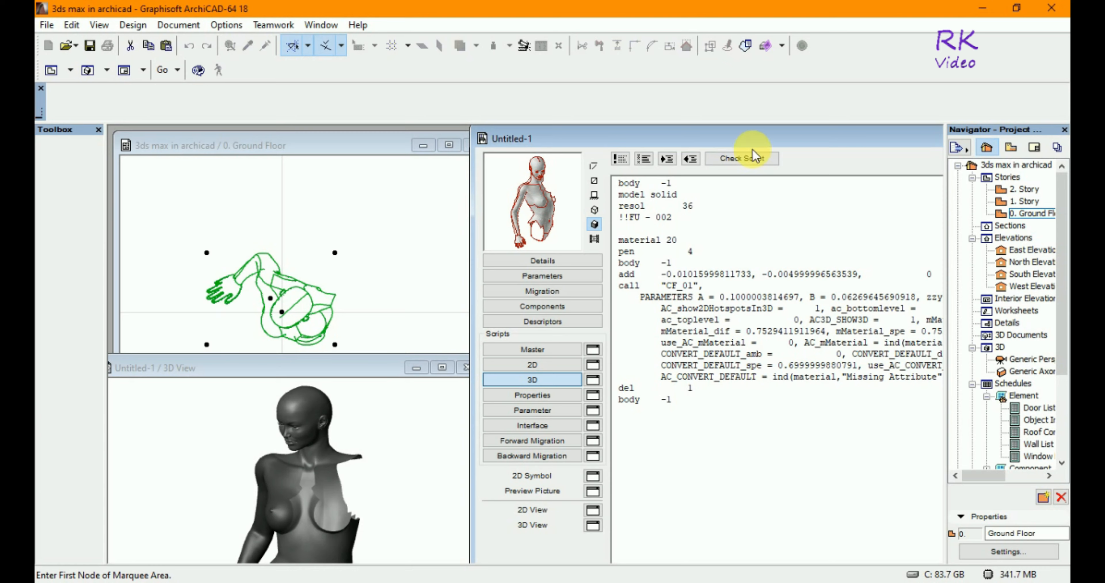
pyautogui.click(753, 160)
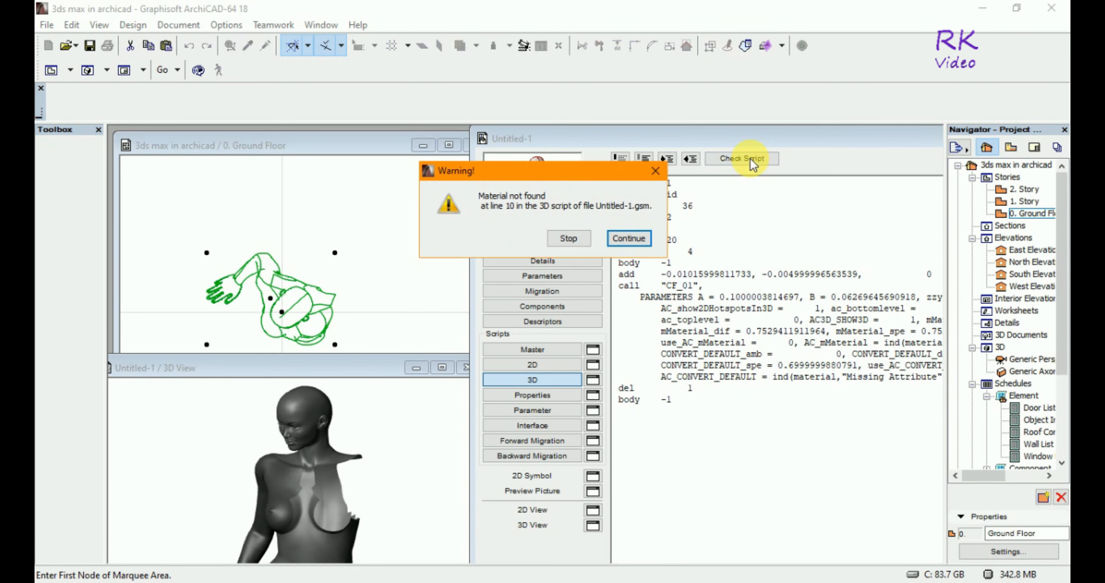
pyautogui.click(657, 171)
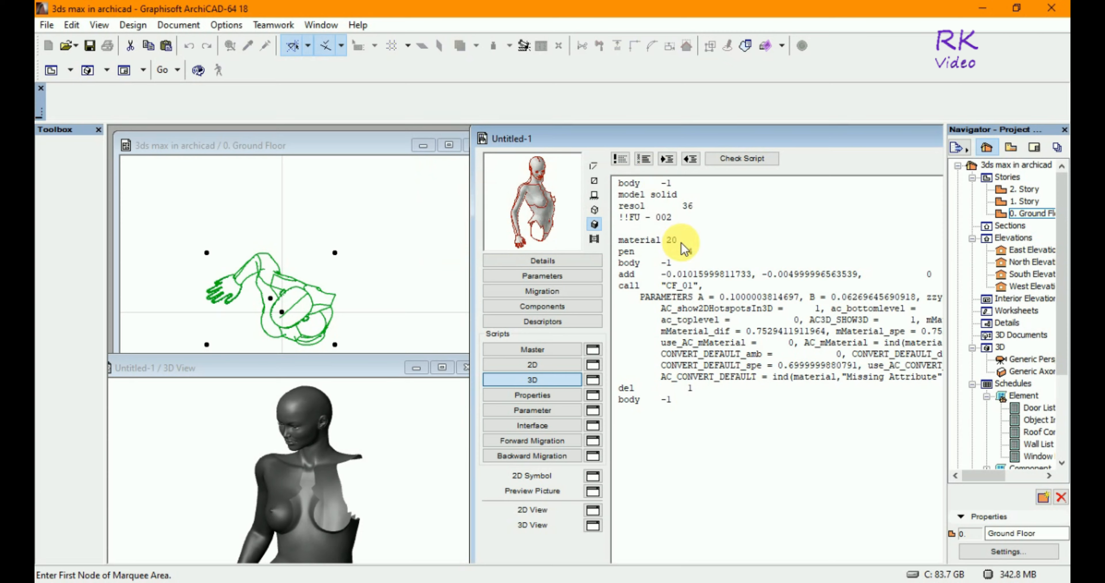
# Move the "material 20" line to directly below "model solid" in the 3D script and check the script again.
pyautogui.click(689, 241)
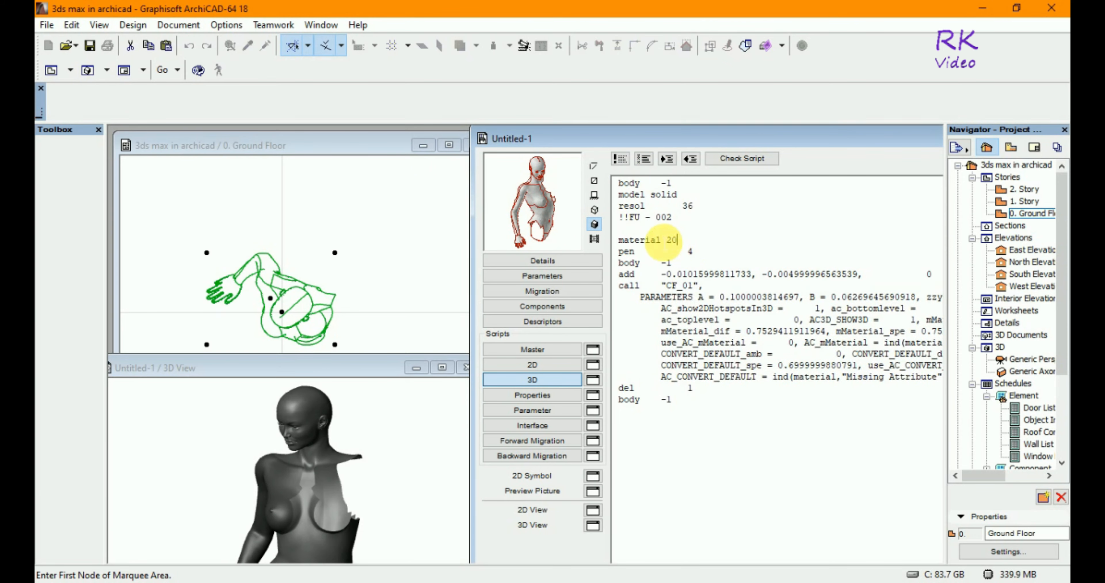
pyautogui.moveTo(650, 241); pyautogui.dragTo(621, 249)
pyautogui.hotkey('ctrl', 'c')
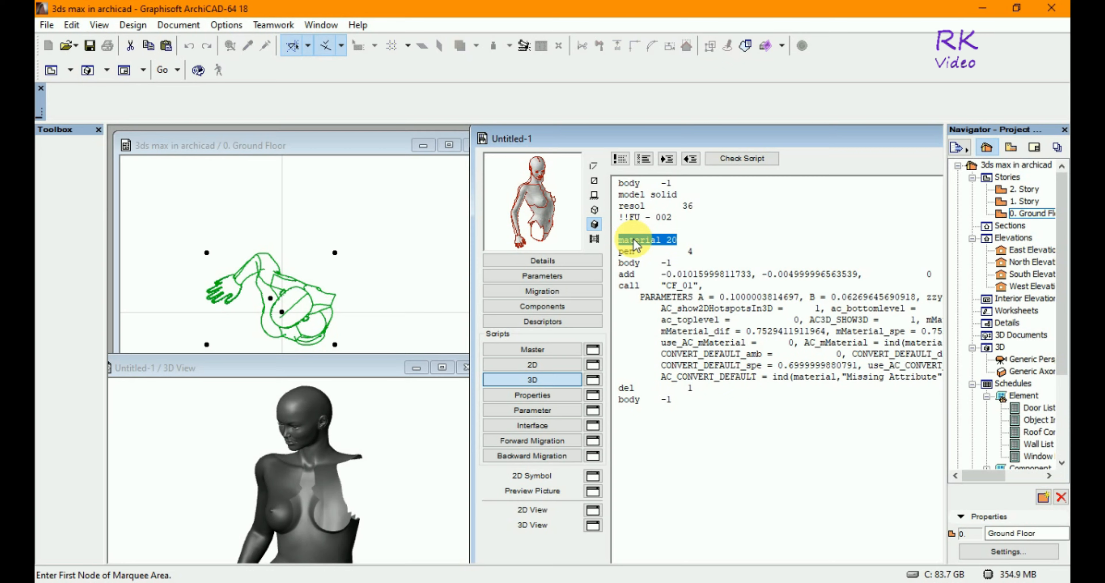
pyautogui.press('Delete')
pyautogui.click(690, 201)
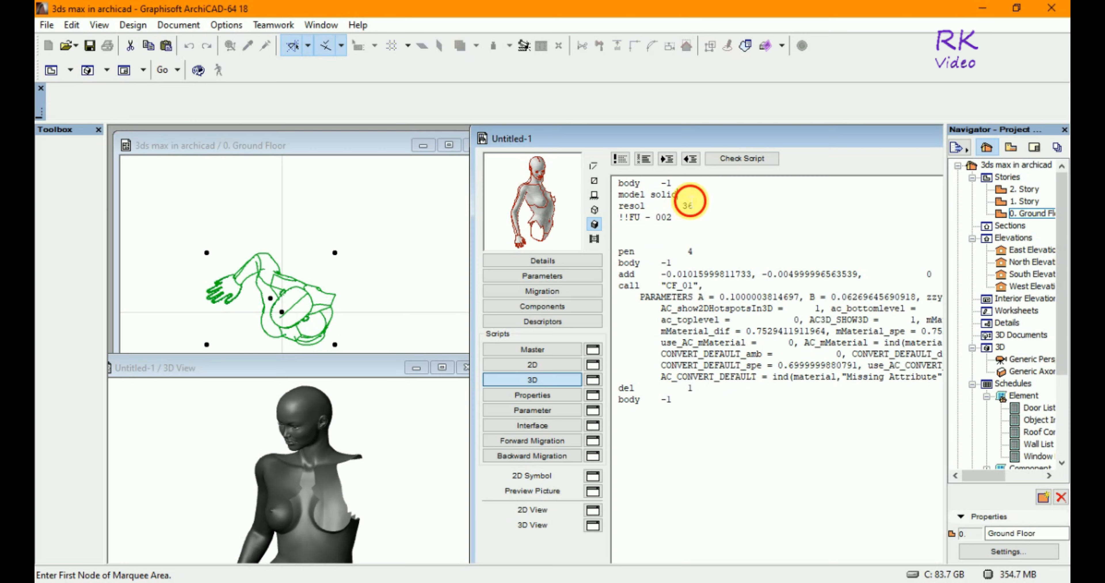
pyautogui.press('Return')
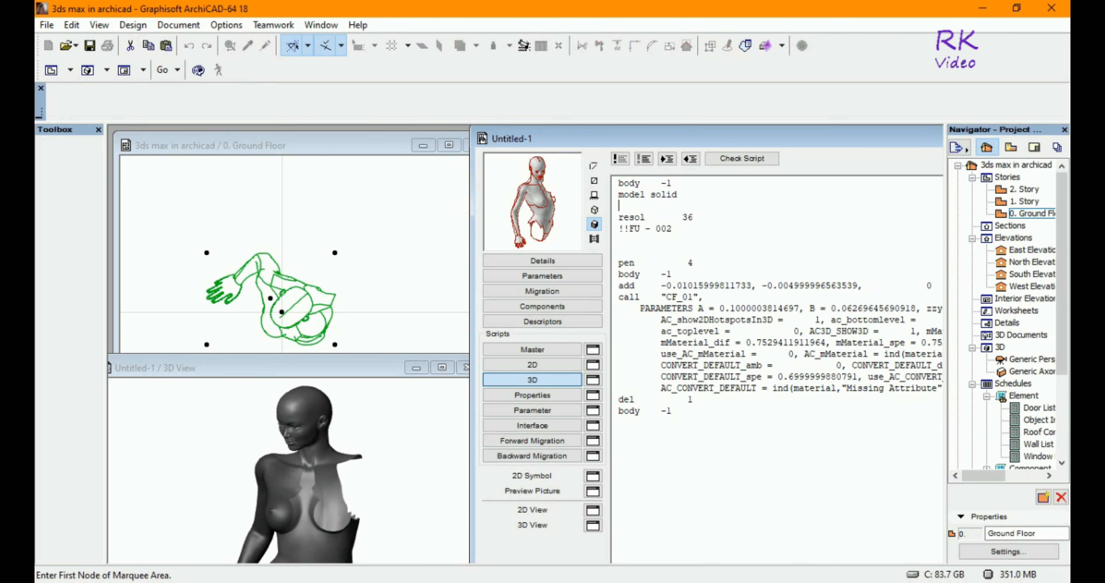
pyautogui.hotkey('ctrl', 'v')
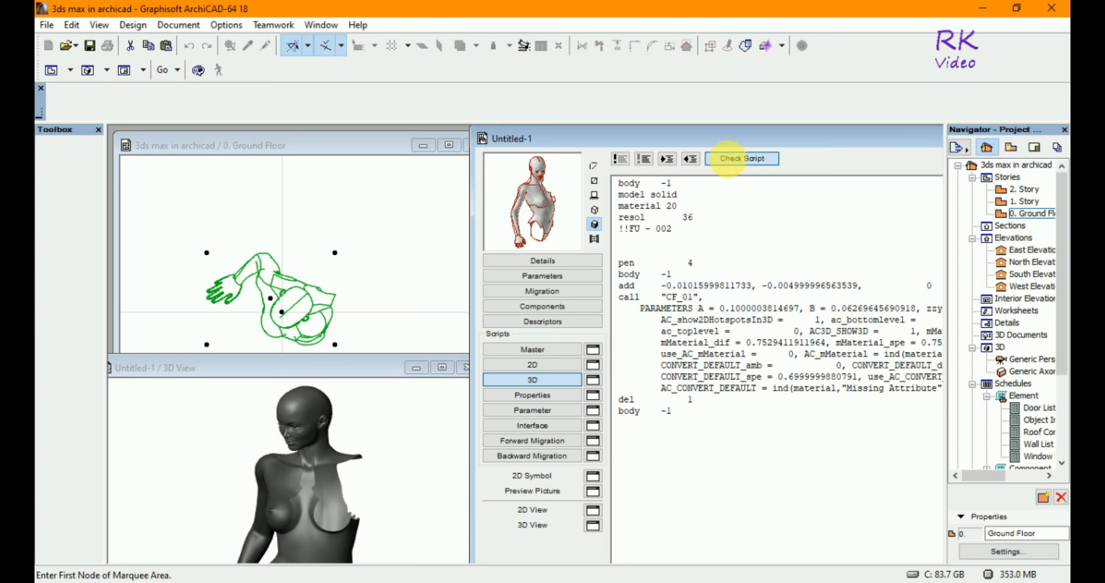
pyautogui.click(730, 162)
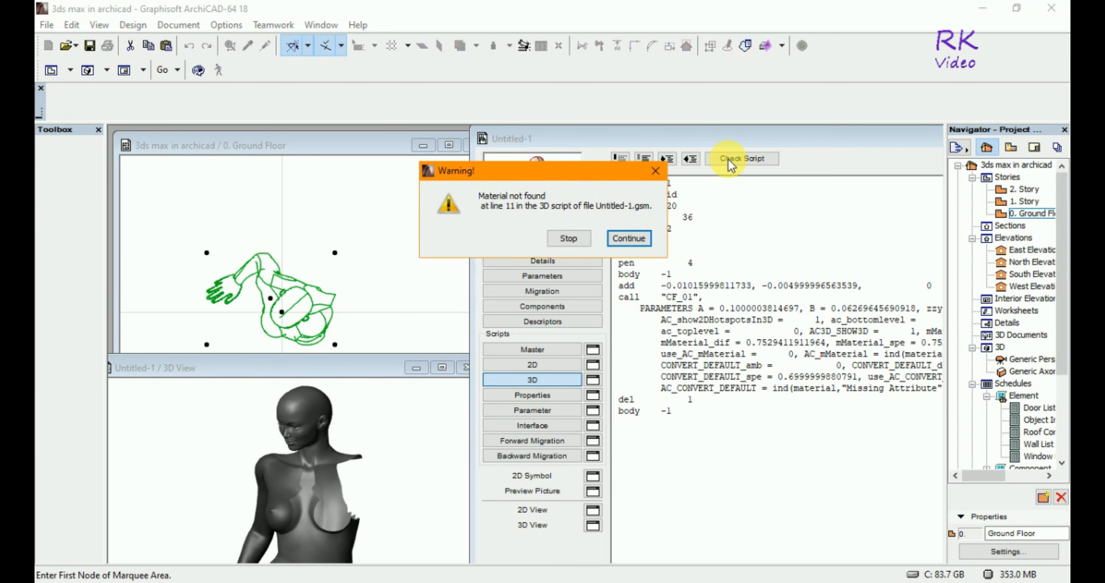
pyautogui.click(575, 241)
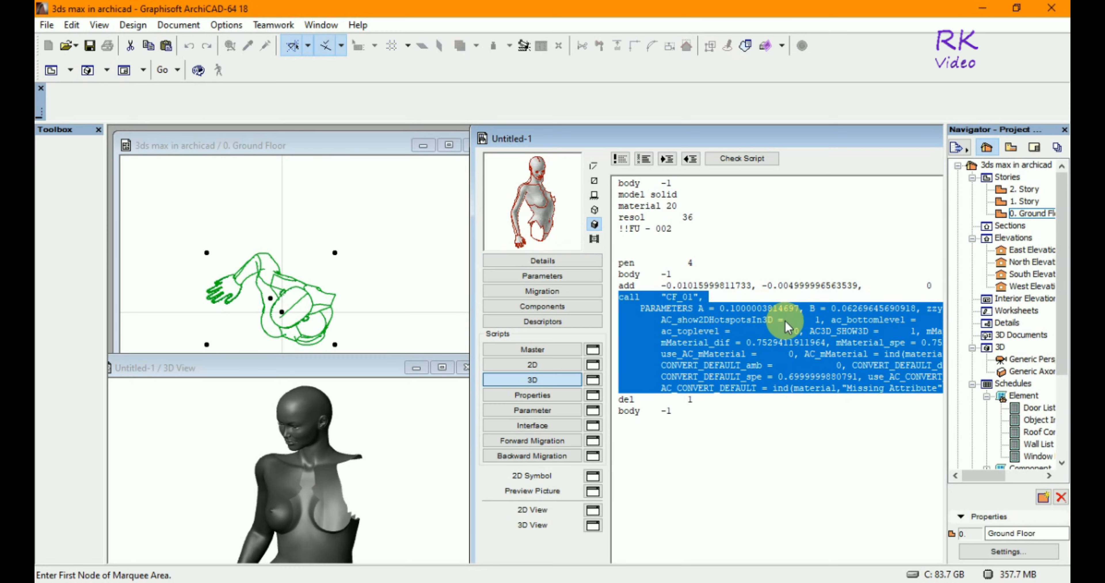
# Delete the "material 20" line from the 3D script and shift the editor window to expose the full width of the CF_01 parameters.
pyautogui.click(680, 459)
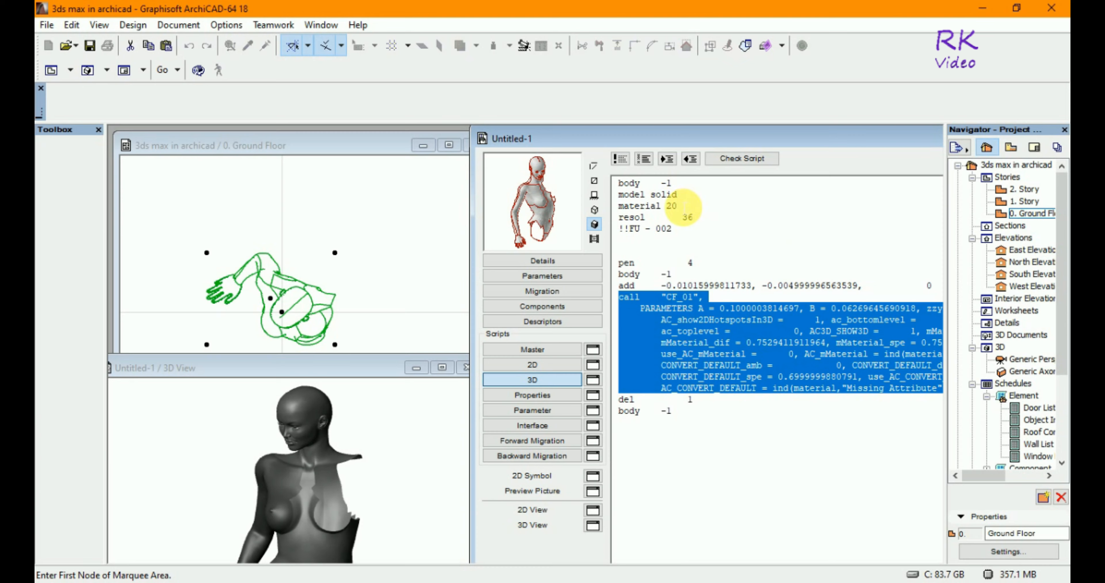
pyautogui.click(685, 208)
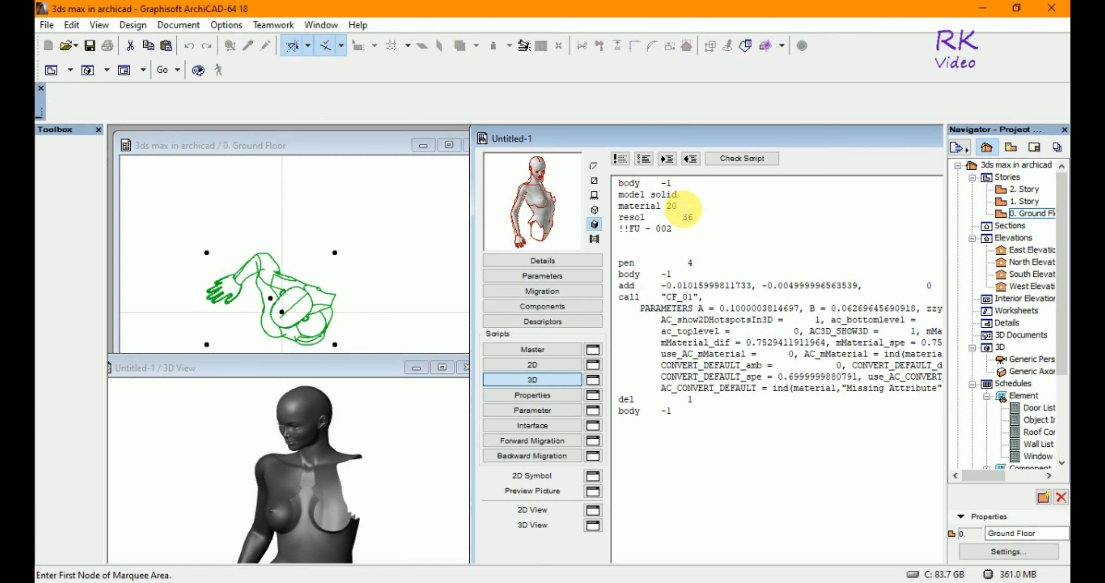
pyautogui.hotkey('shift', 'Home')
pyautogui.press('BackSpace')
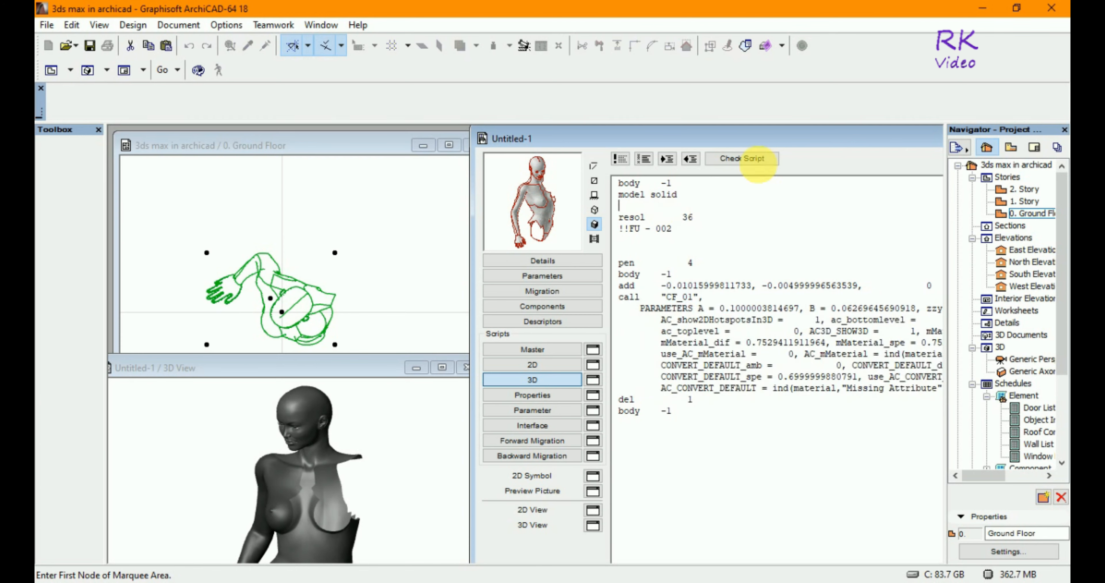
pyautogui.moveTo(824, 139); pyautogui.dragTo(673, 143)
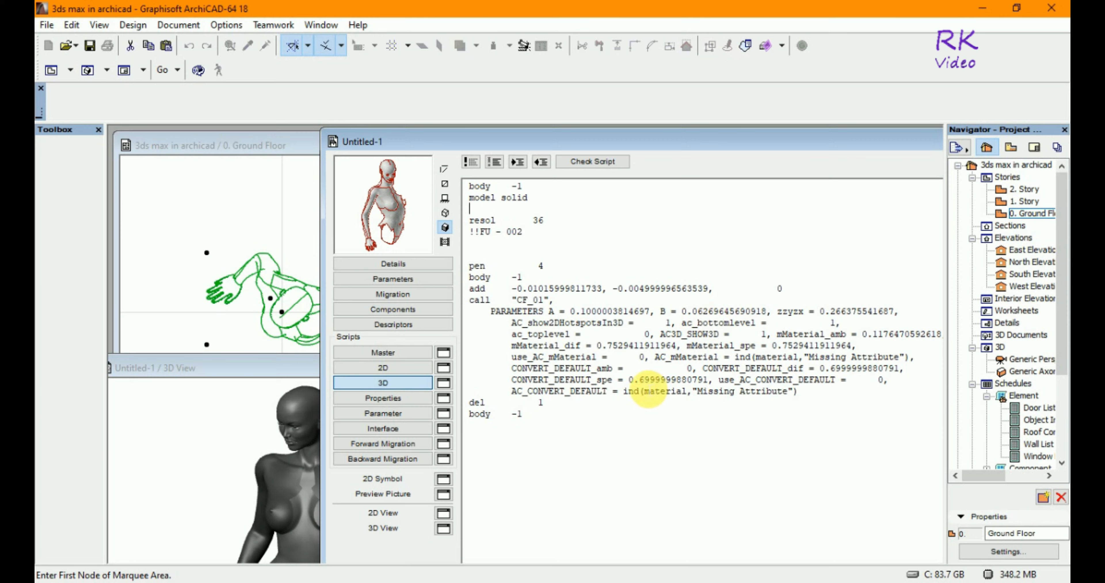
# Try setting both mMaterial_dif and mMaterial_spe to 0.9529411911964 in the CF_01 call, check the 3D script and stop at the warning.
pyautogui.click(613, 345)
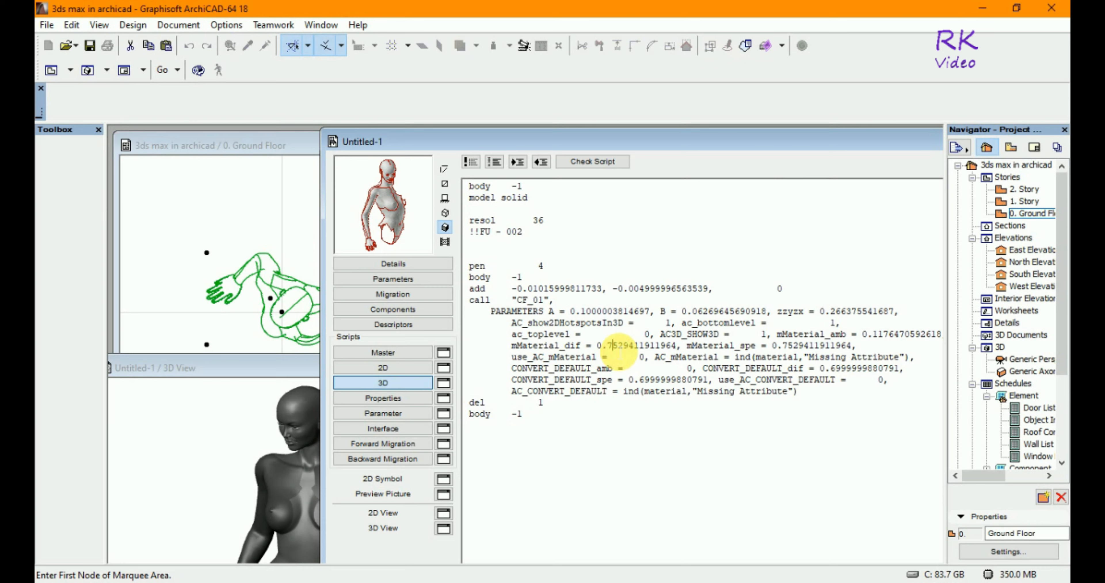
pyautogui.press('BackSpace')
pyautogui.write('9')
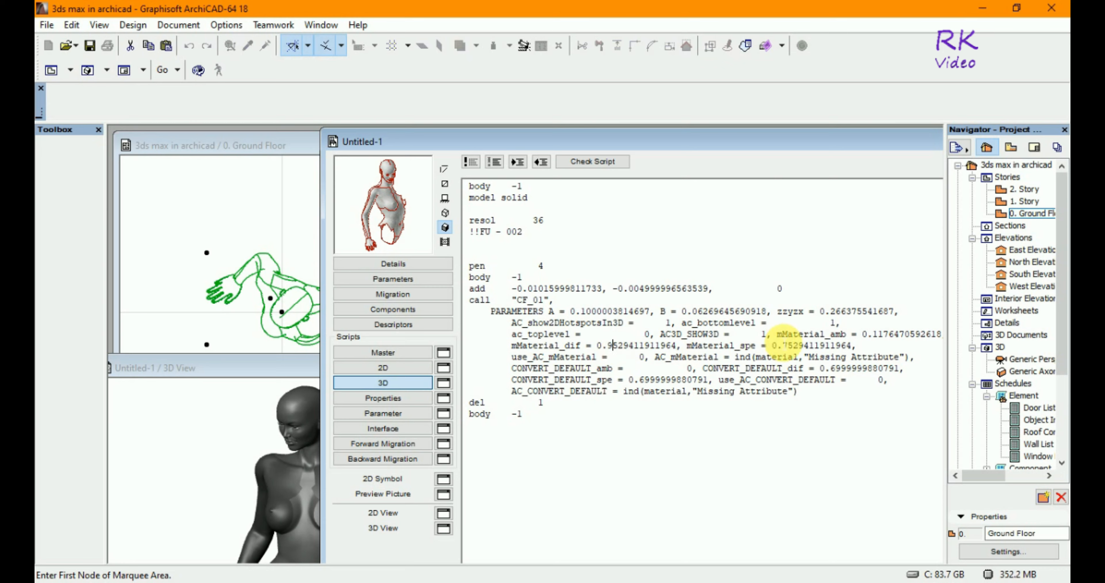
pyautogui.click(778, 346)
pyautogui.press('BackSpace')
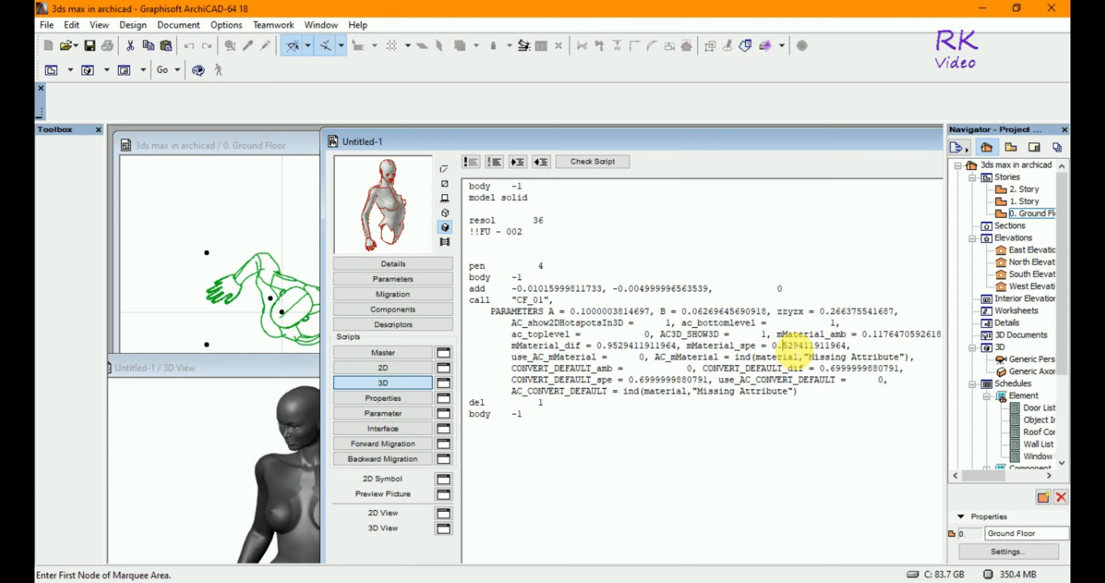
pyautogui.write('9')
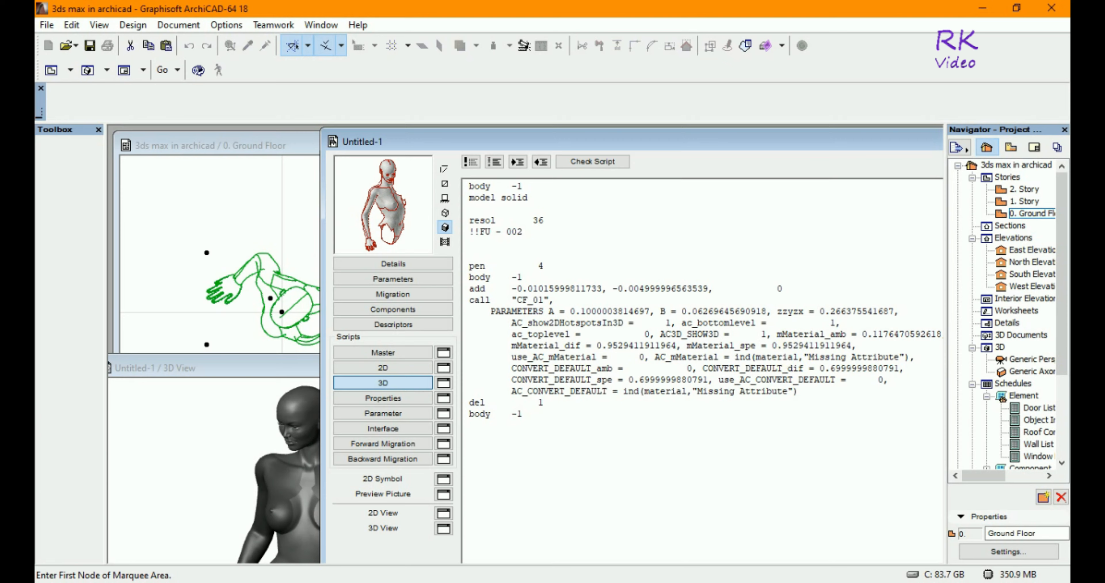
pyautogui.click(596, 162)
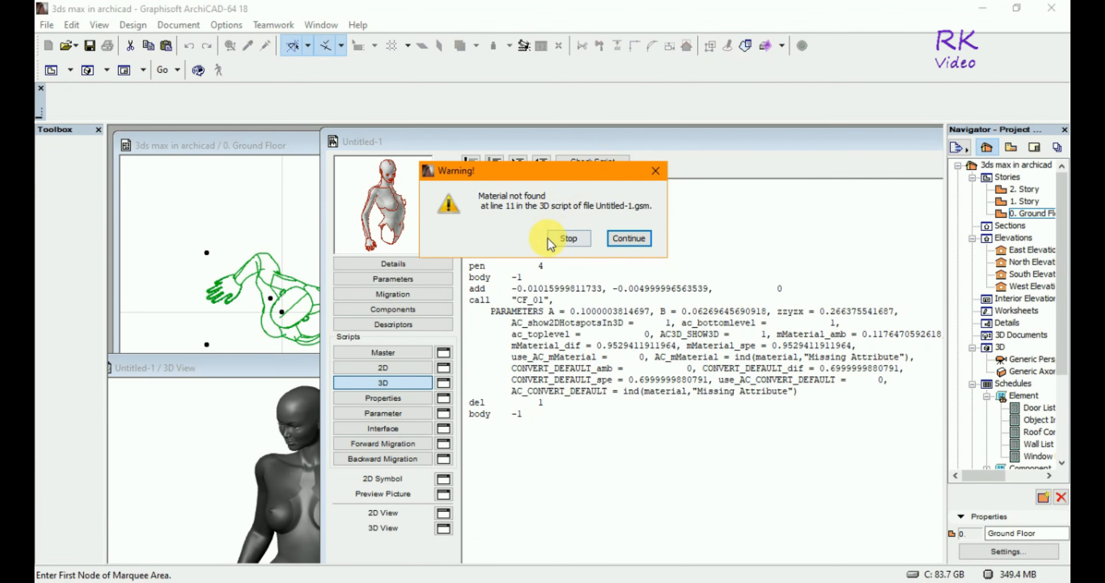
pyautogui.click(568, 238)
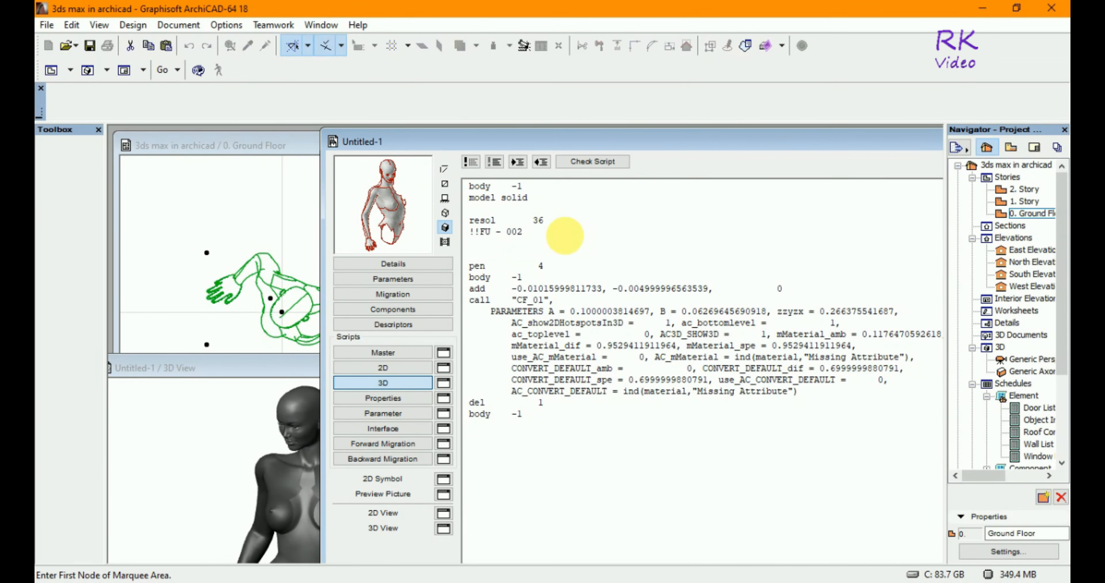
# Compare the object preview in its line-only 3D display with its shaded 3D display.
pyautogui.click(534, 299)
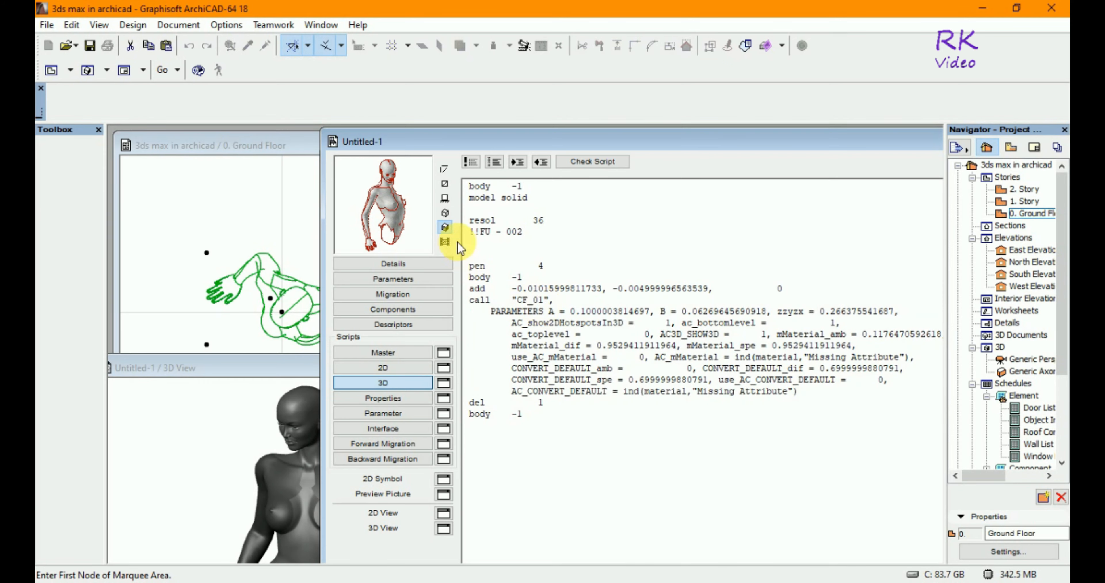
pyautogui.click(445, 213)
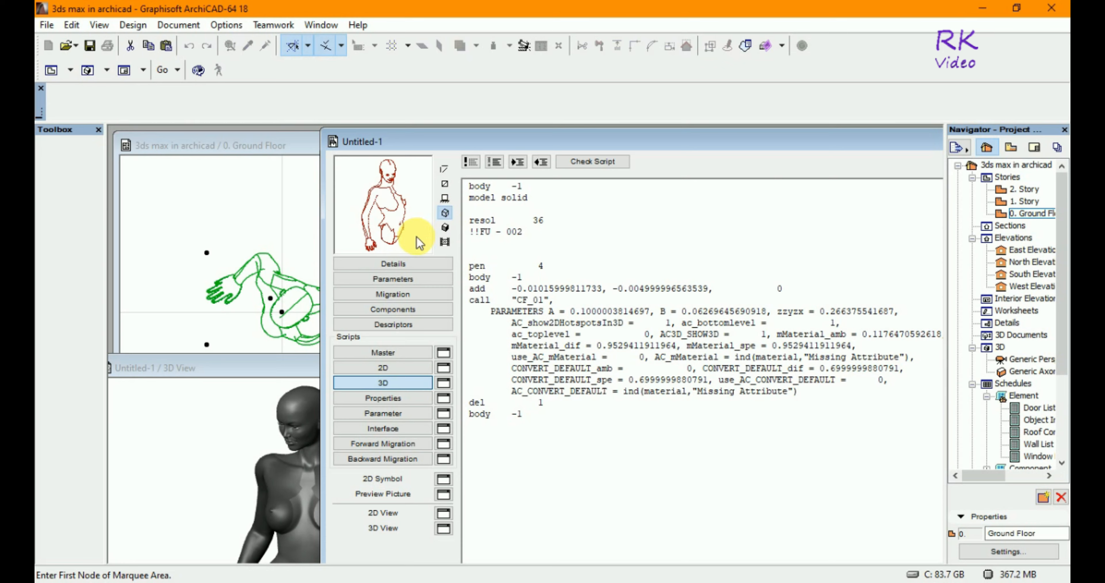
pyautogui.click(444, 229)
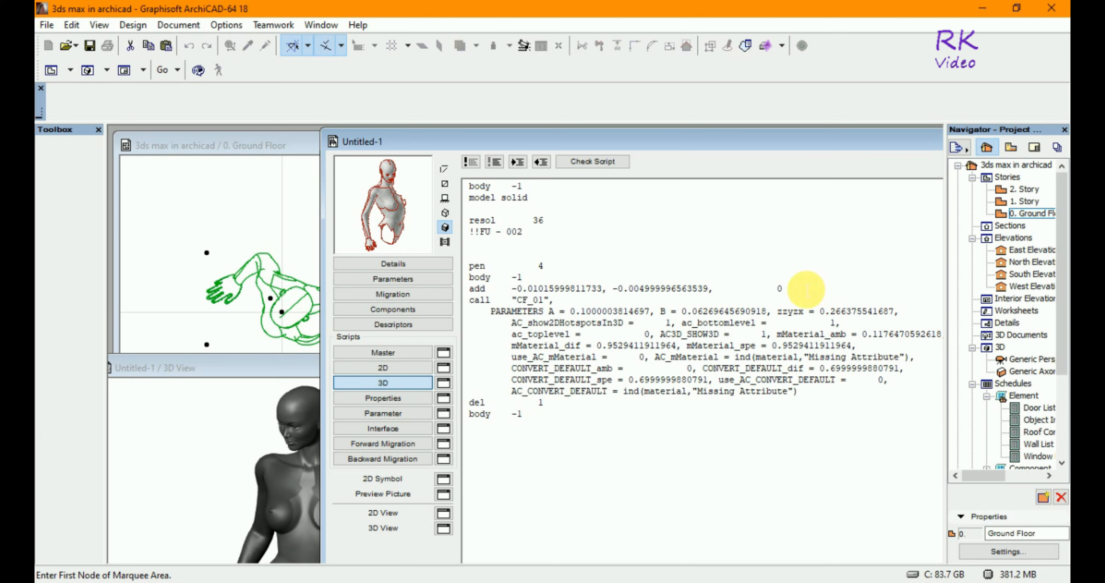
# Restore mMaterial_spe and mMaterial_dif to 0.7529411911964 in the CF_01 call of the 3D script.
pyautogui.press('Down')
pyautogui.press('Down')
pyautogui.press('Down')
pyautogui.press('Down')
pyautogui.press('Down')
pyautogui.press('Delete')
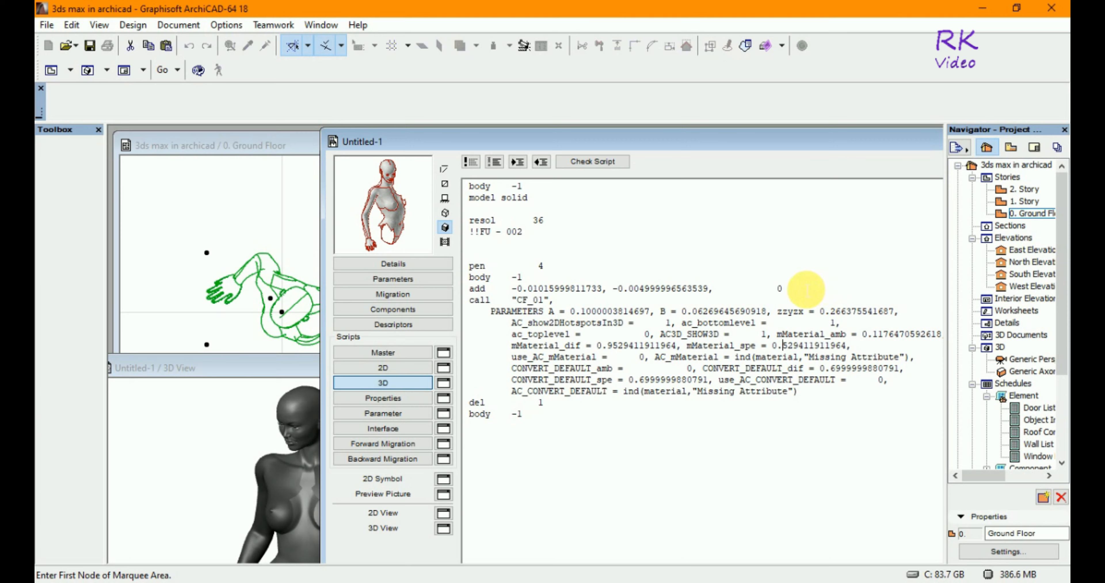
pyautogui.write('7')
pyautogui.press('Delete')
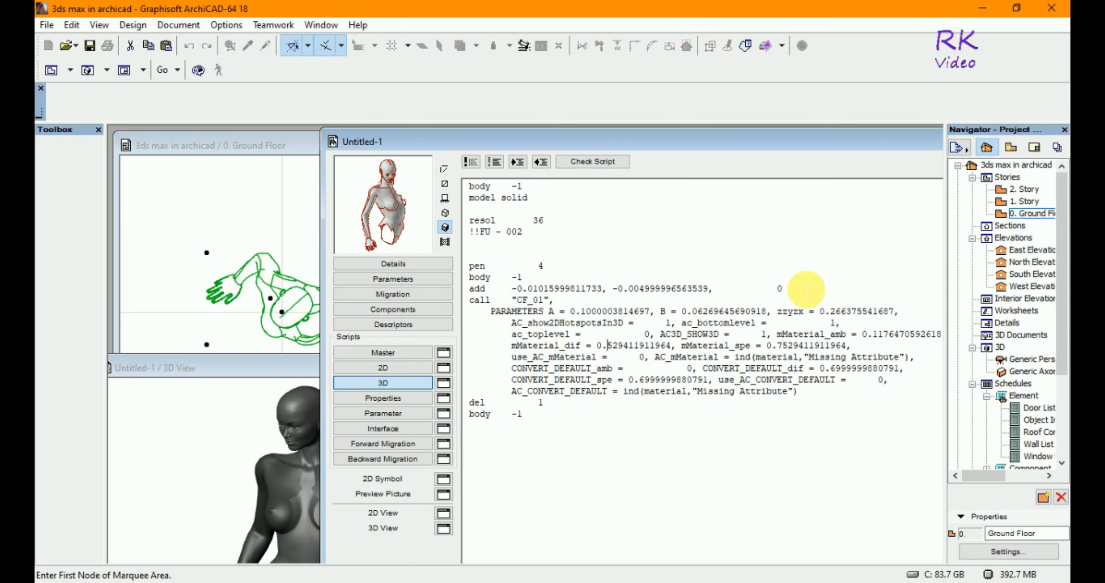
pyautogui.write('7')
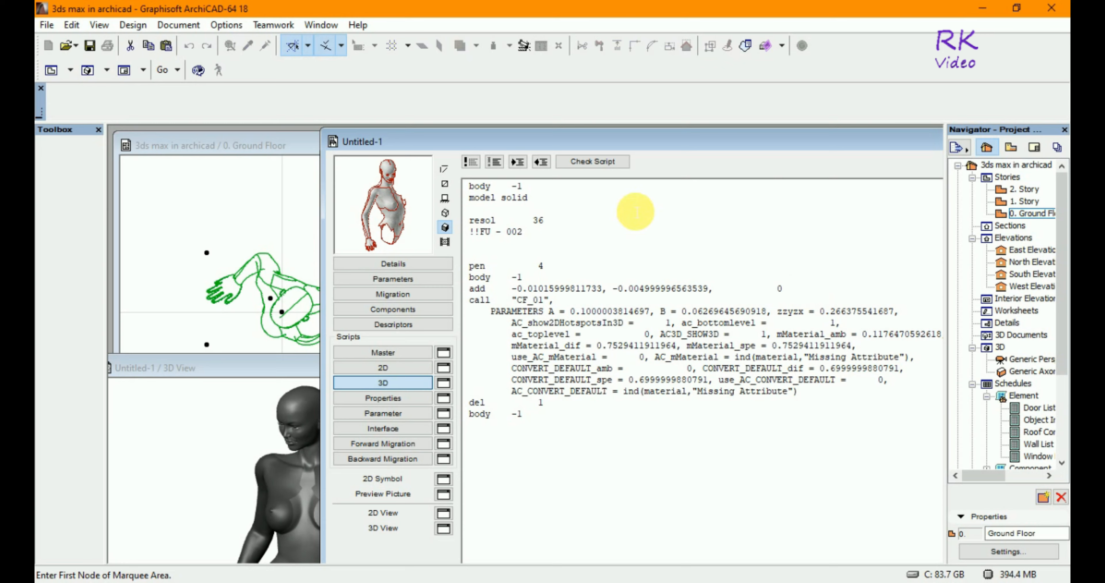
# Check the 3D script again, stop at the warning and review the CF_01 call statement with its parameters.
pyautogui.click(635, 210)
pyautogui.moveTo(617, 196); pyautogui.dragTo(627, 169)
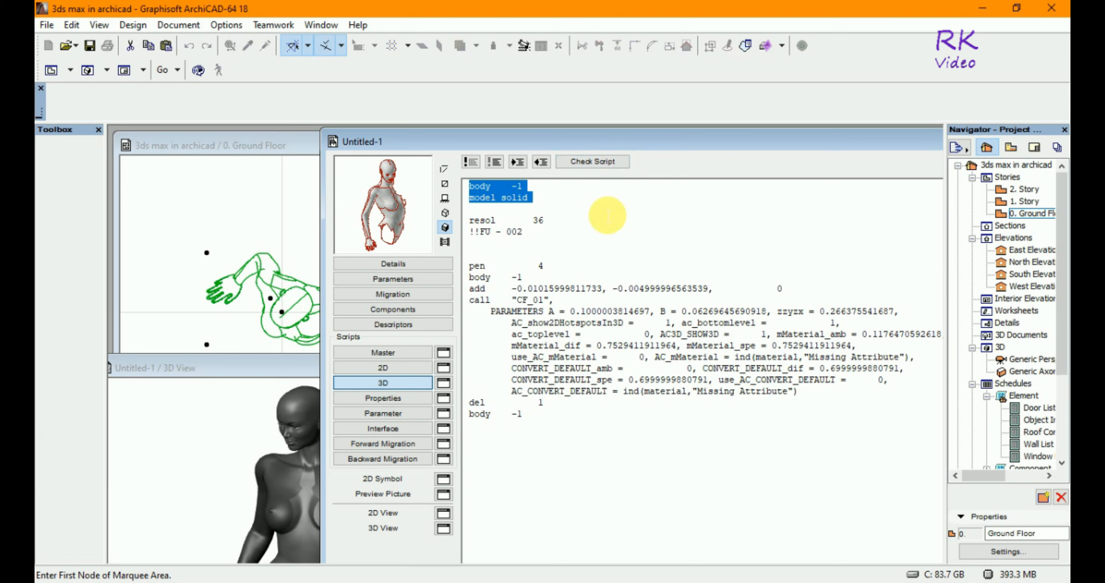
pyautogui.click(608, 214)
pyautogui.click(609, 163)
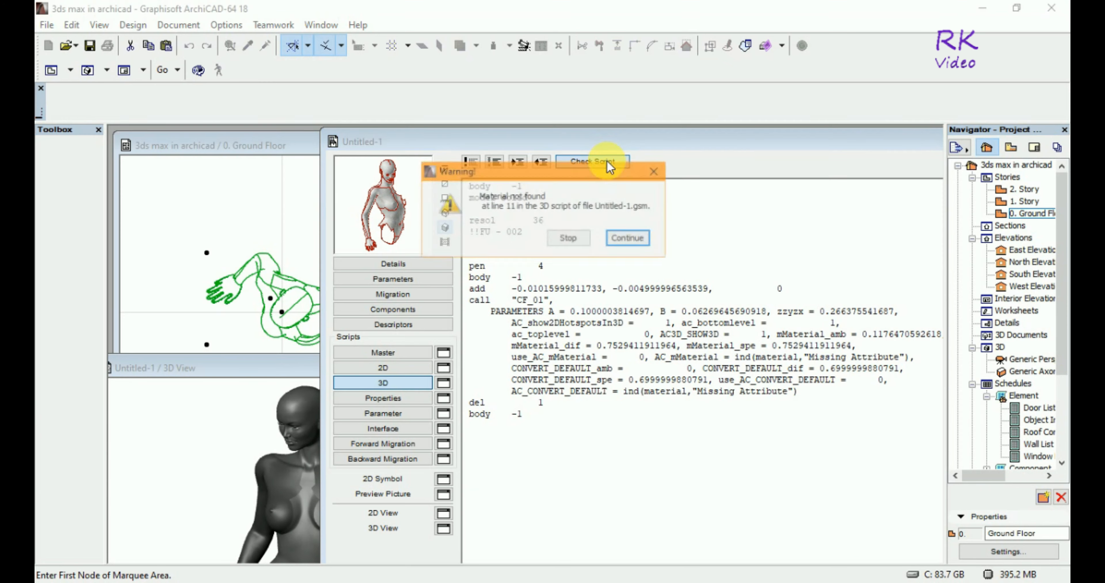
pyautogui.click(567, 238)
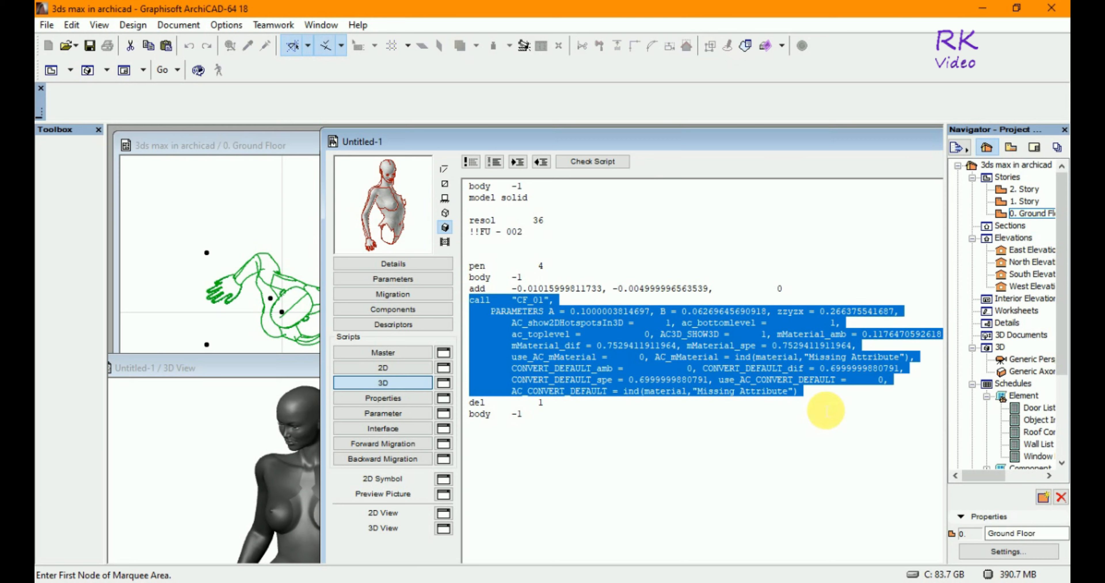
pyautogui.click(826, 411)
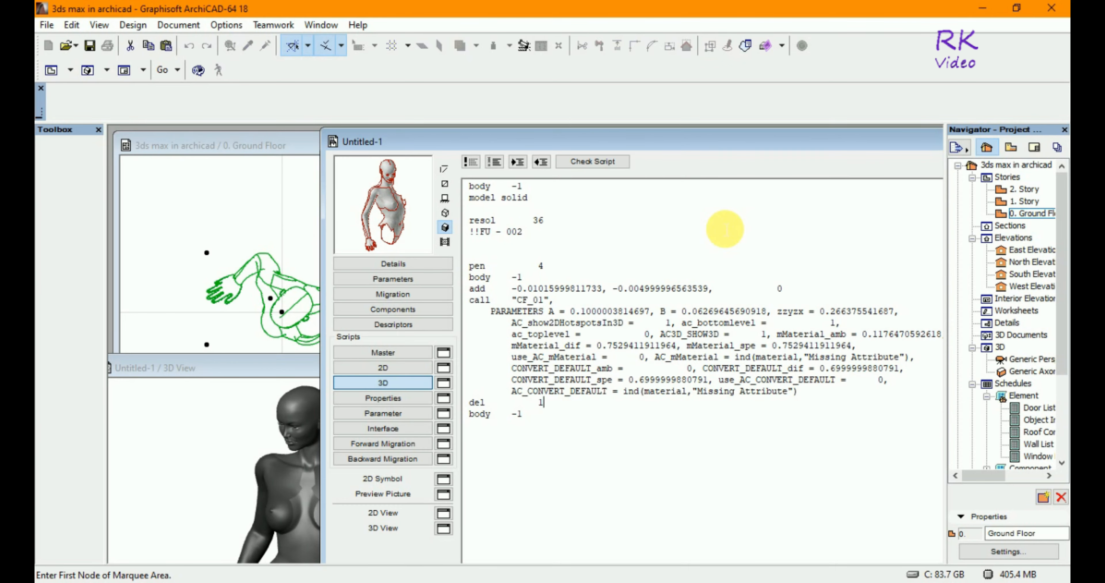
# Move the script editor aside and maximize the Ground Floor plan for a close look at the CF_01 symbol.
pyautogui.moveTo(712, 146); pyautogui.dragTo(871, 139)
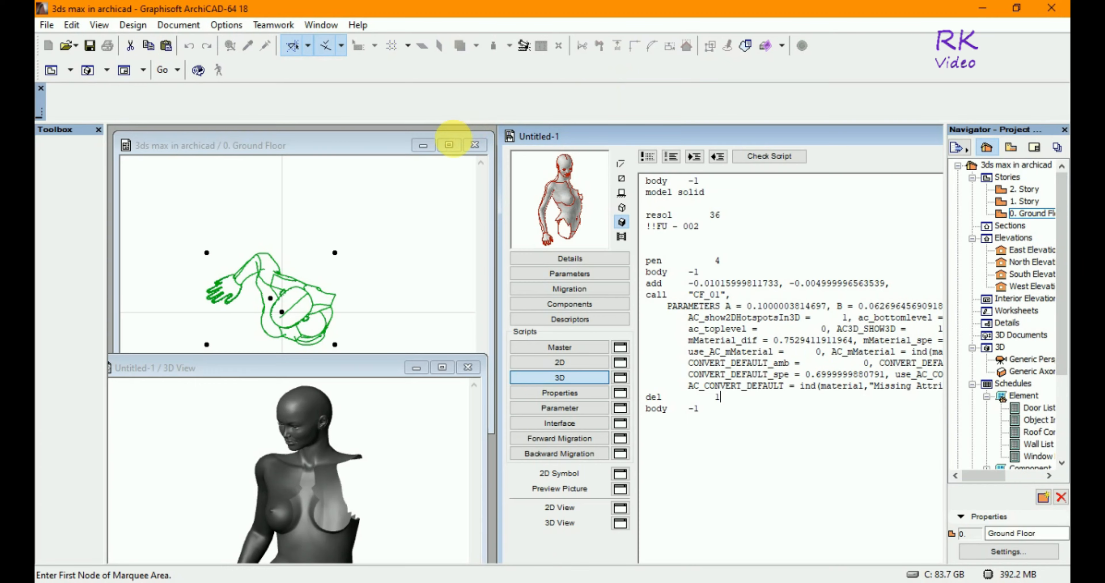
pyautogui.click(449, 145)
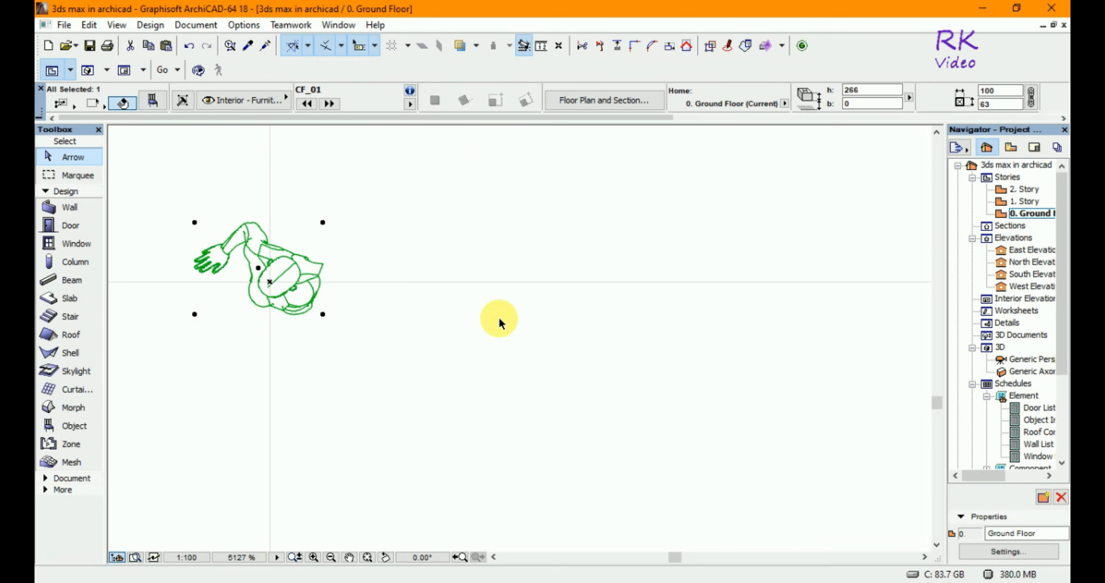
pyautogui.scroll(-1, 695, 356)
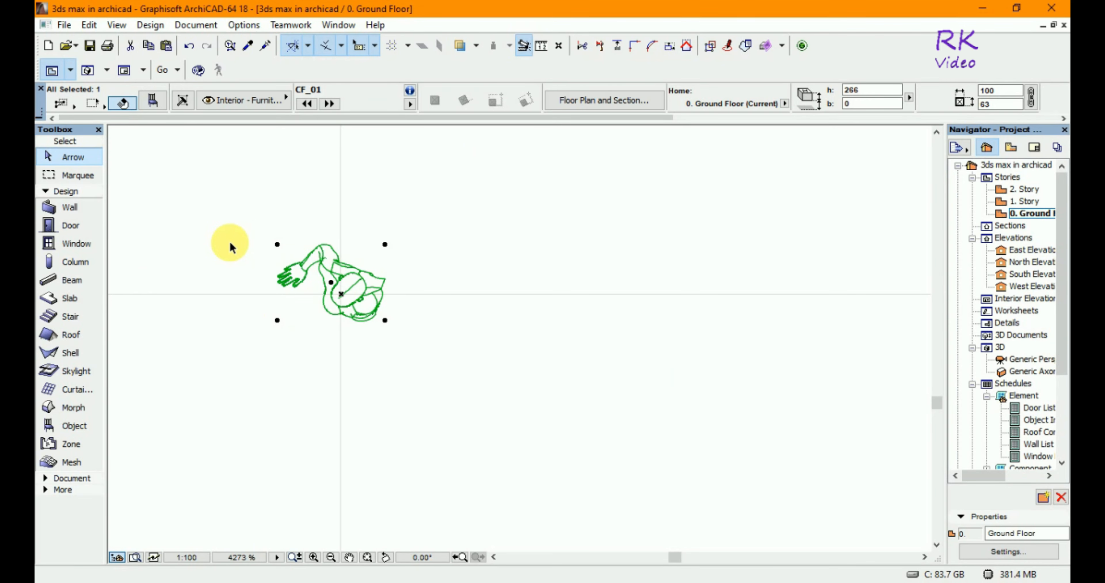
pyautogui.scroll(2, 235, 226)
pyautogui.scroll(2, 230, 275)
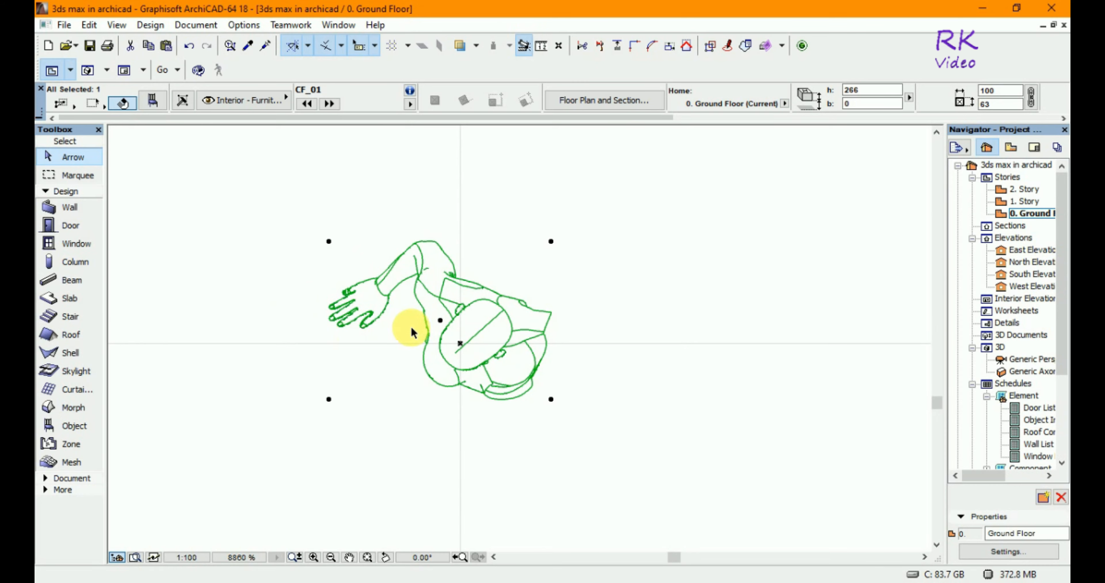
pyautogui.scroll(2, 396, 326)
pyautogui.scroll(1, 397, 328)
pyautogui.scroll(-2, 401, 329)
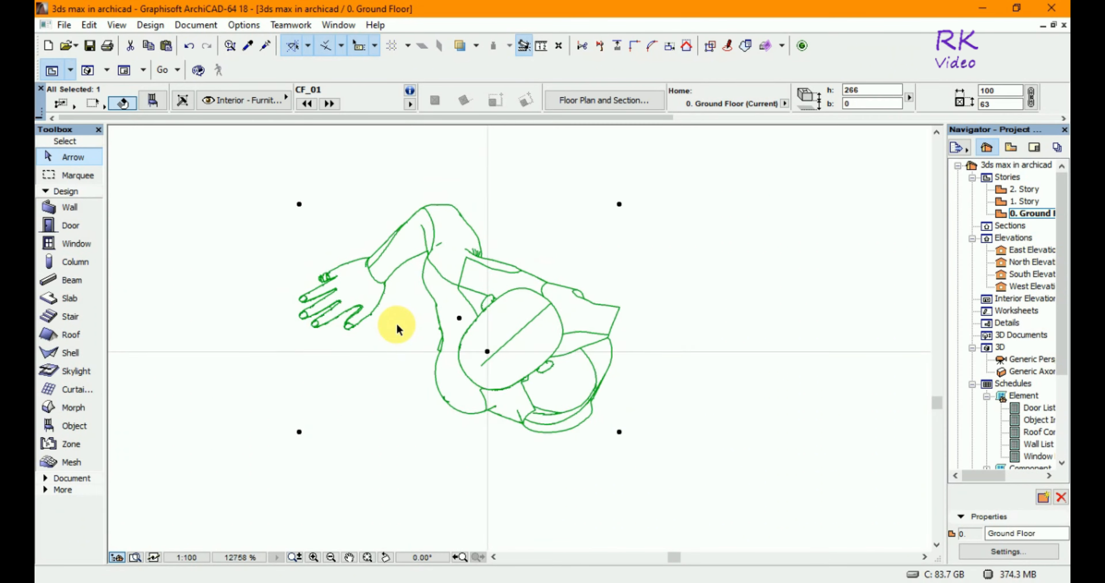